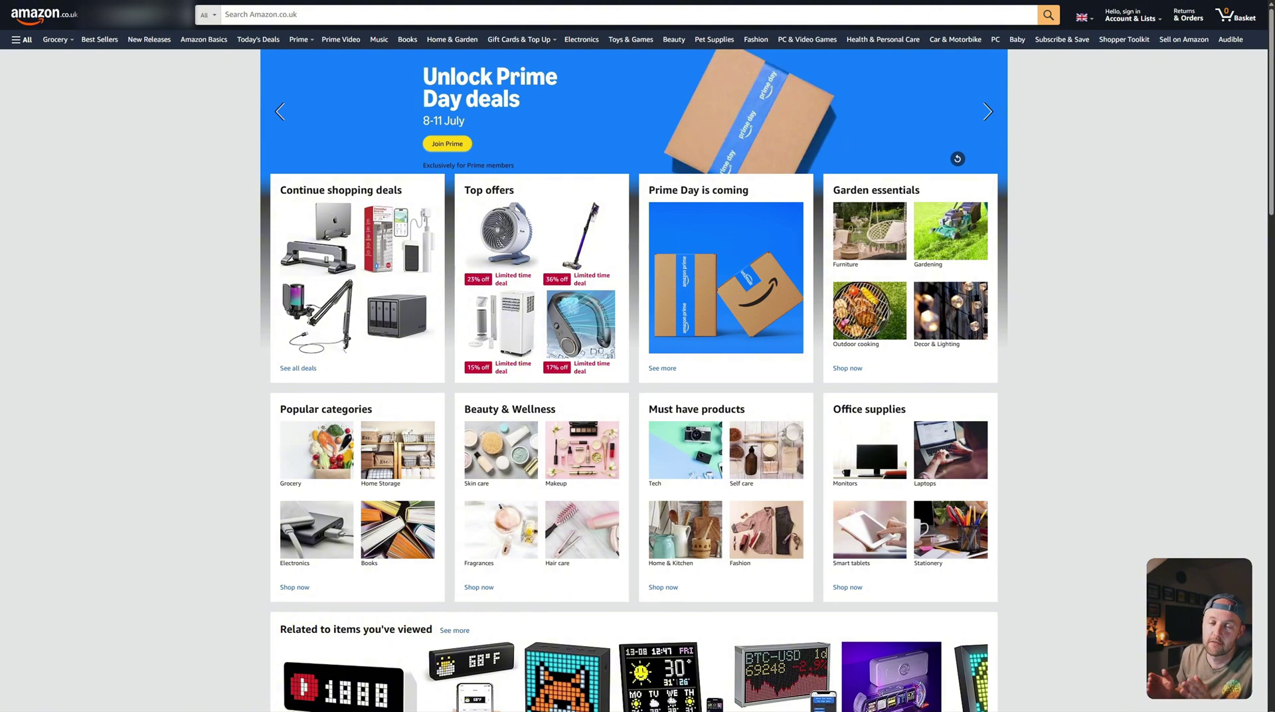
Search Amazon for 'ulanzi tc001' and open the TC001 Smart Pixel Clock listing priced £52.99
{"action": "left_click", "coordinate": [344, 10]}
{"action": "type", "text": "ulanzi t"}
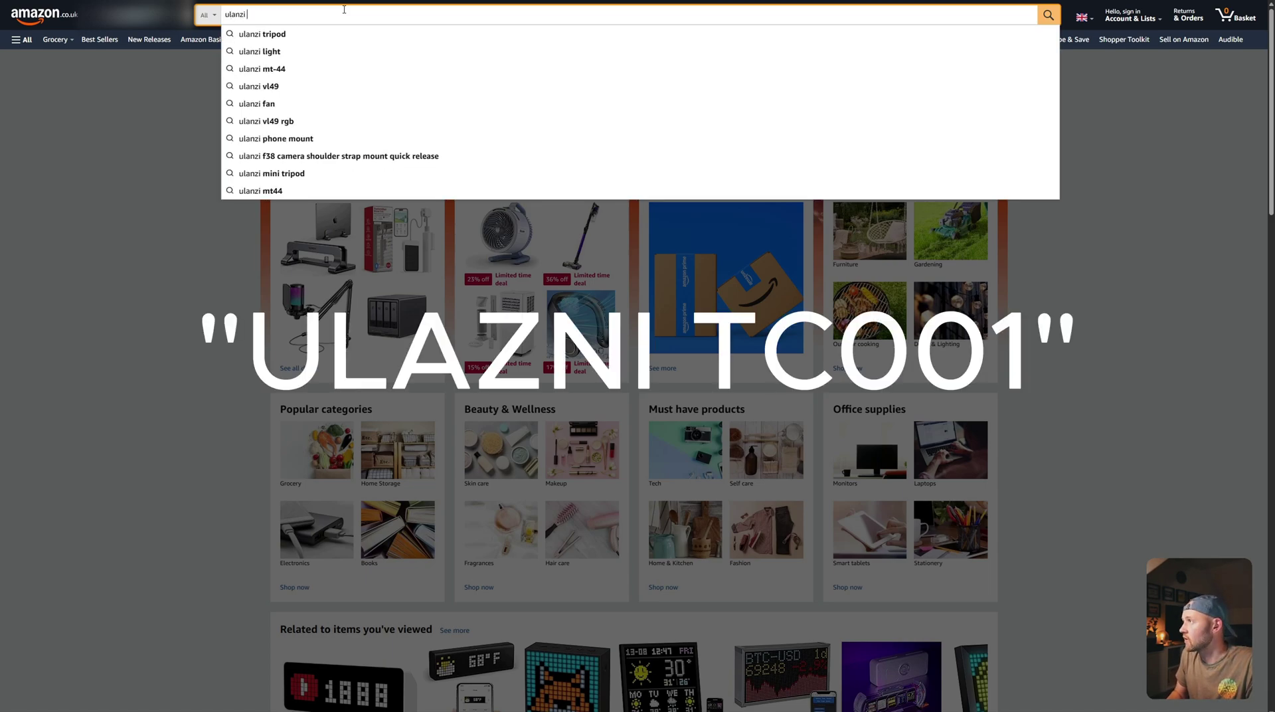
{"action": "type", "text": "c001"}
{"action": "key", "text": "Return"}
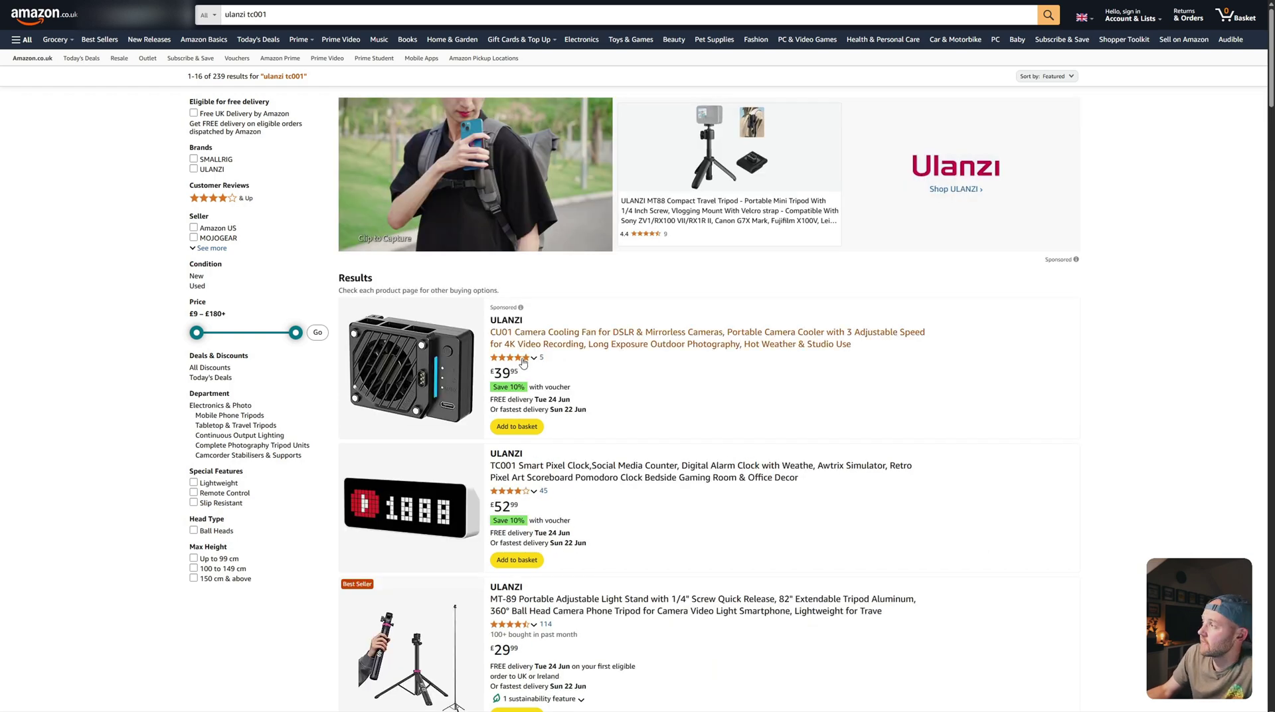
{"action": "left_click", "coordinate": [529, 474]}
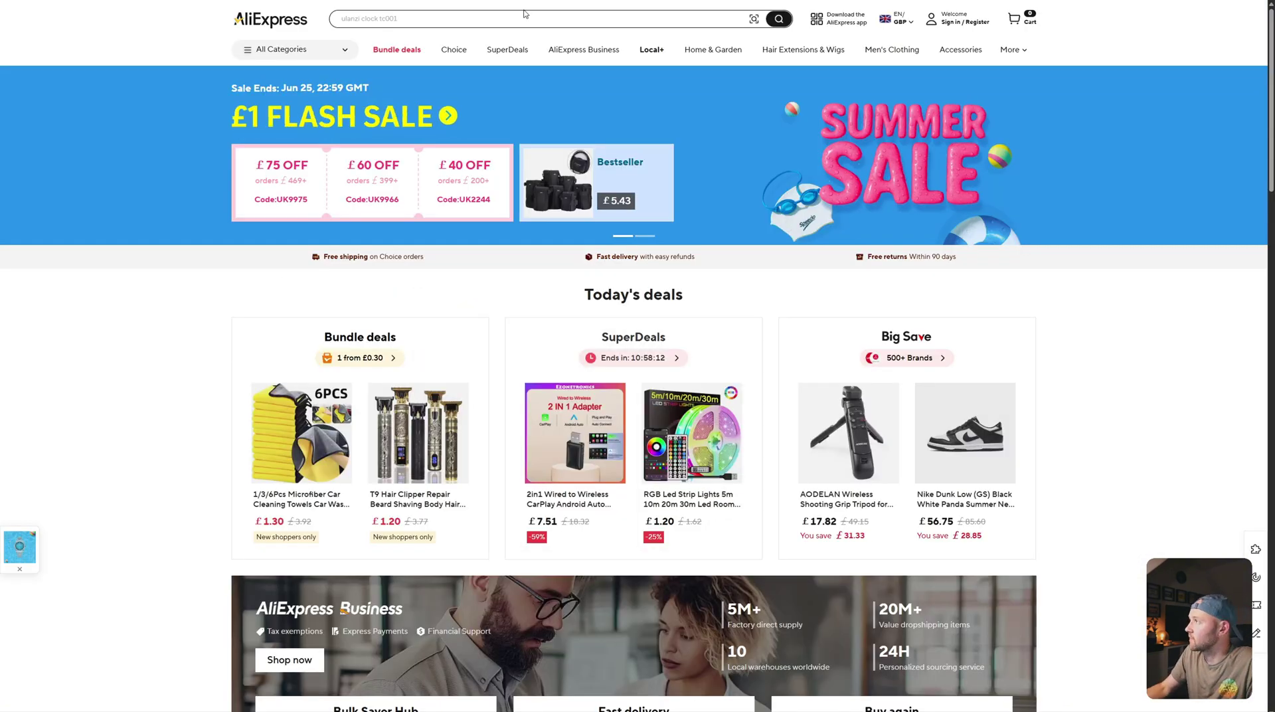
Search AliExpress for the Ulanzi TC001 and open a pixel clock listing, priced £31.72
{"action": "left_click", "coordinate": [502, 20]}
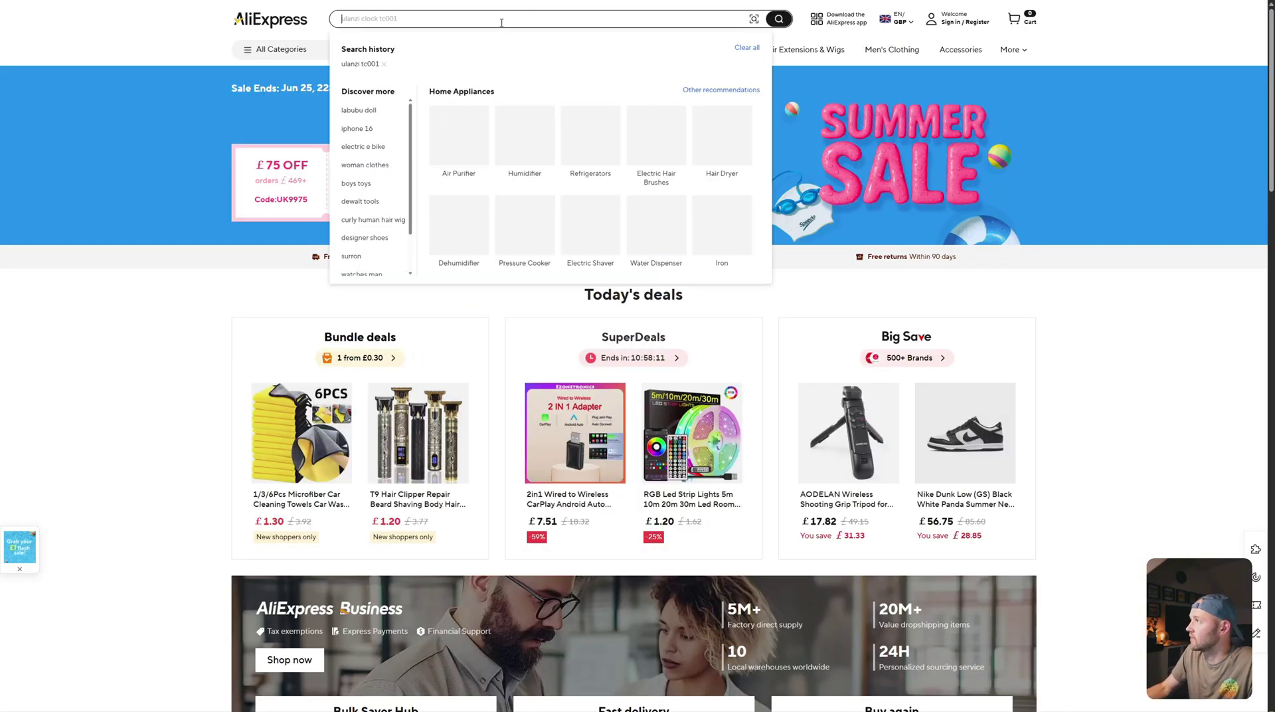
{"action": "type", "text": "ulanzi tc001"}
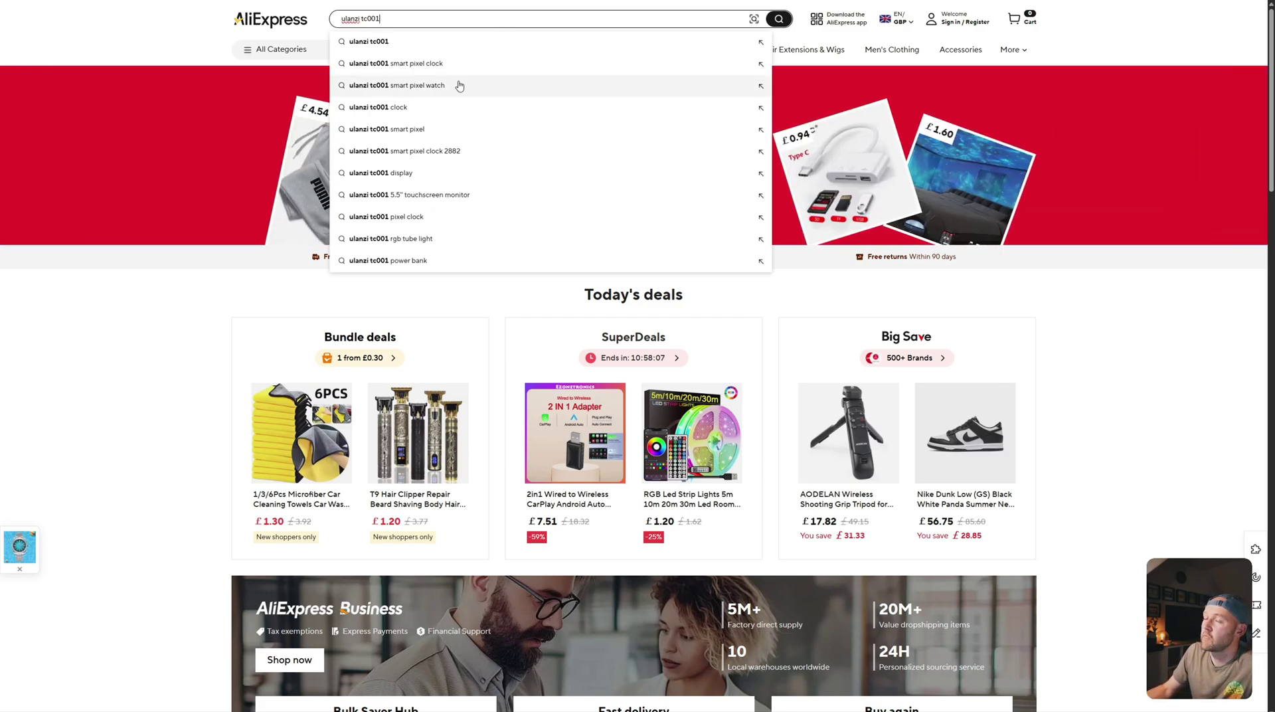
{"action": "key", "text": "Return"}
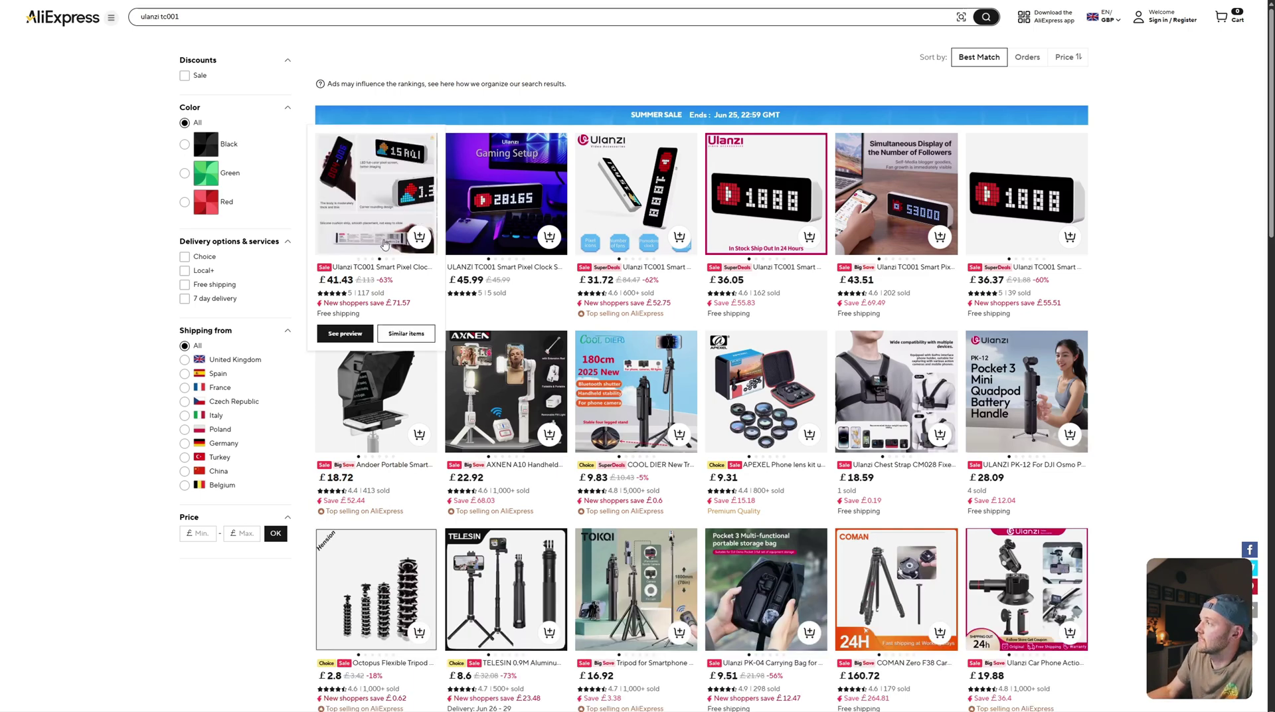
{"action": "mouse_move", "coordinate": [619, 288]}
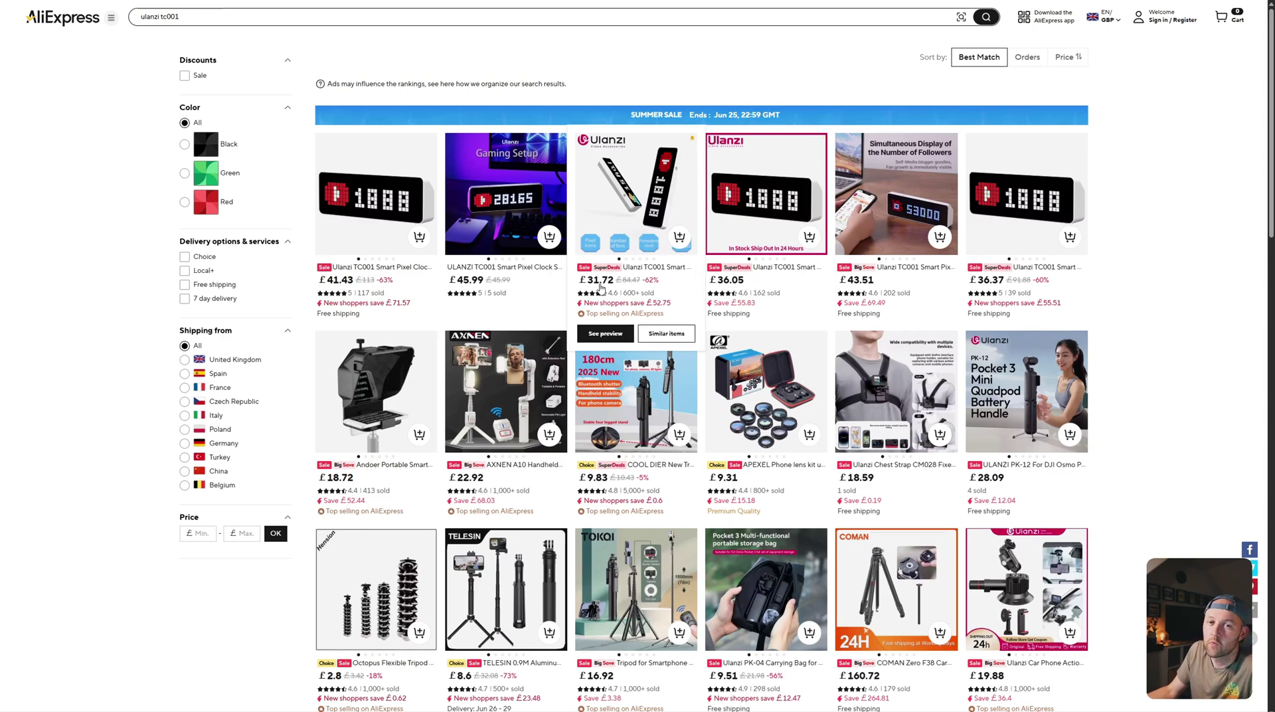
{"action": "left_click", "coordinate": [601, 286]}
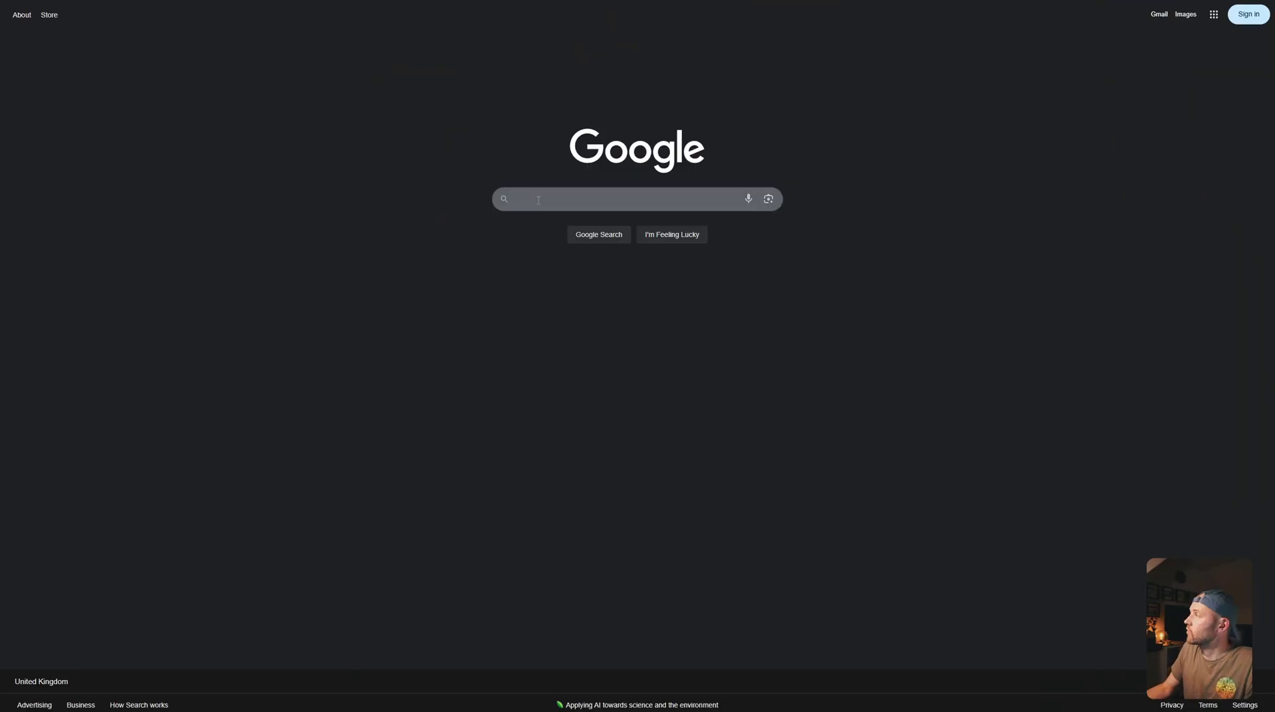
Google 'nightscout clock github' and open the ktomy/nightscout-clock repository result
{"action": "type", "text": "nights"}
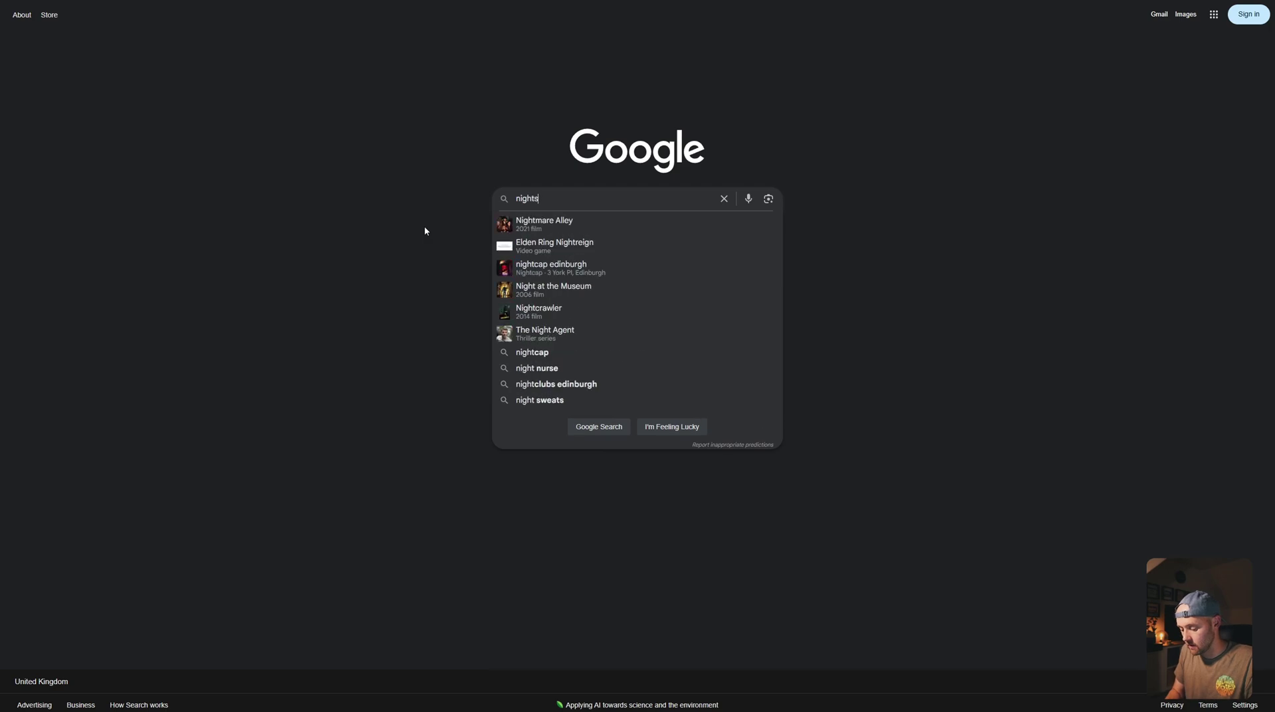
{"action": "type", "text": "cout clock "}
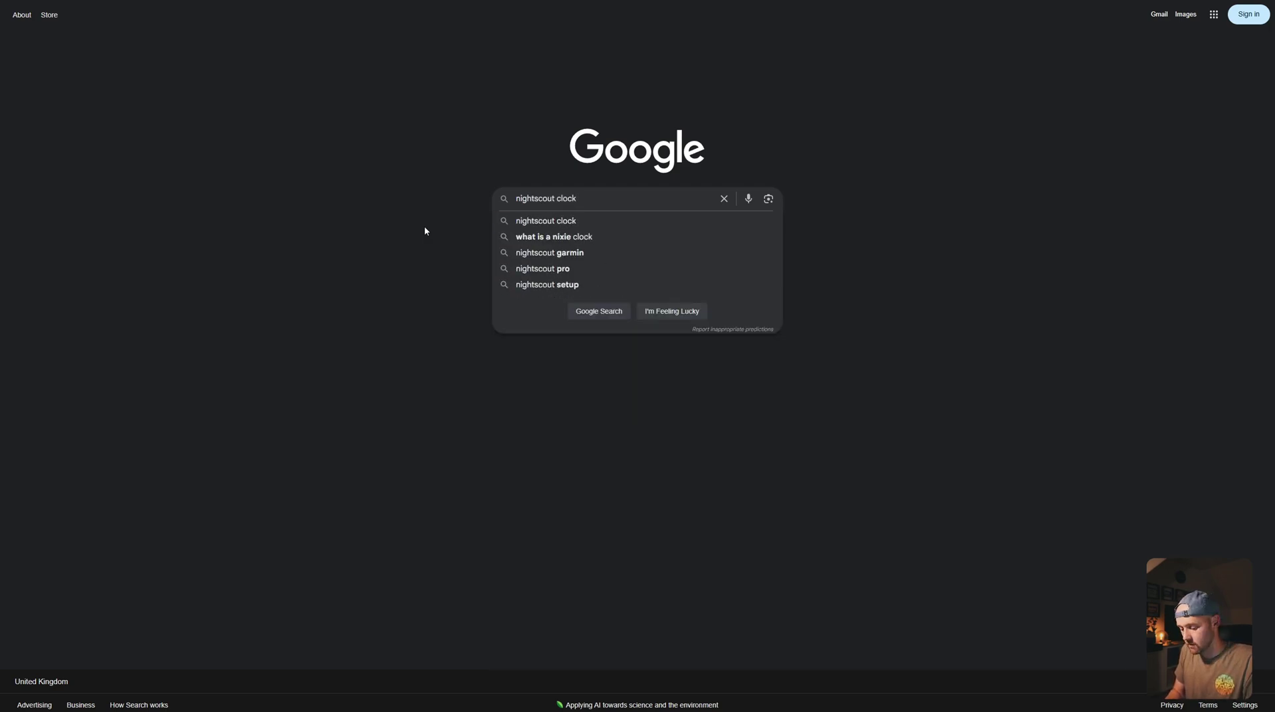
{"action": "type", "text": "github"}
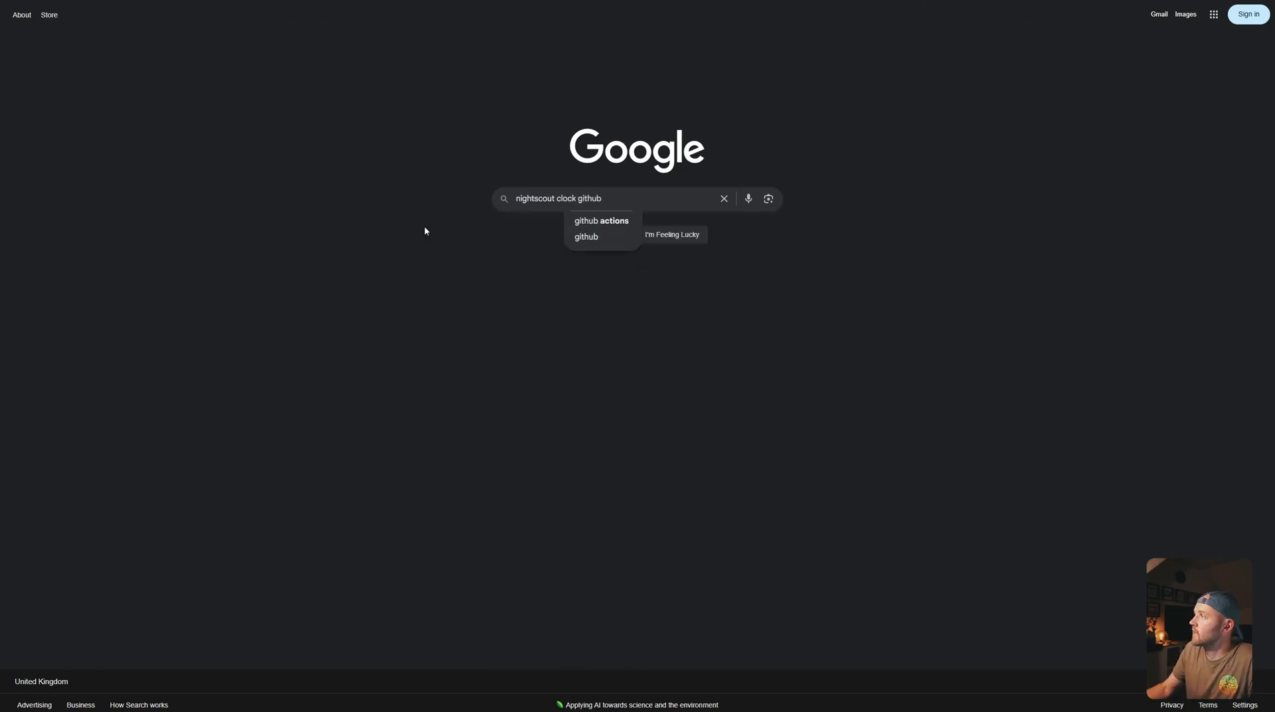
{"action": "key", "text": "Return"}
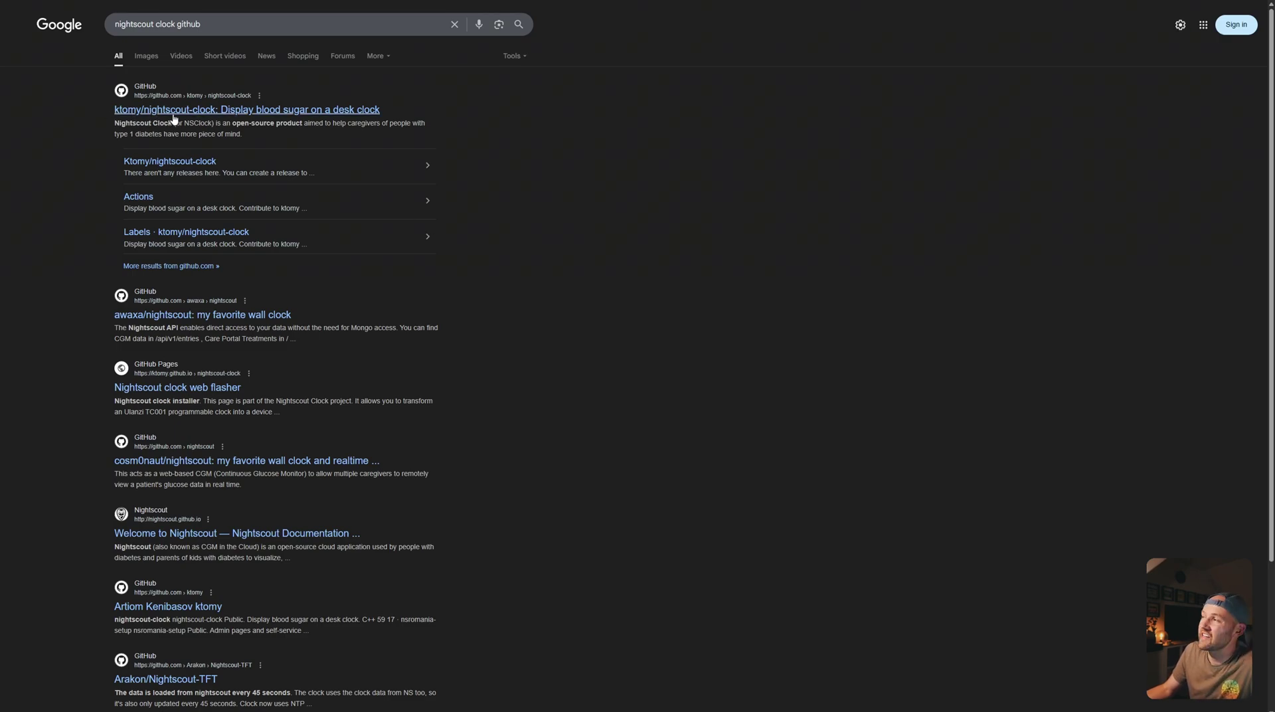
{"action": "left_click", "coordinate": [217, 113]}
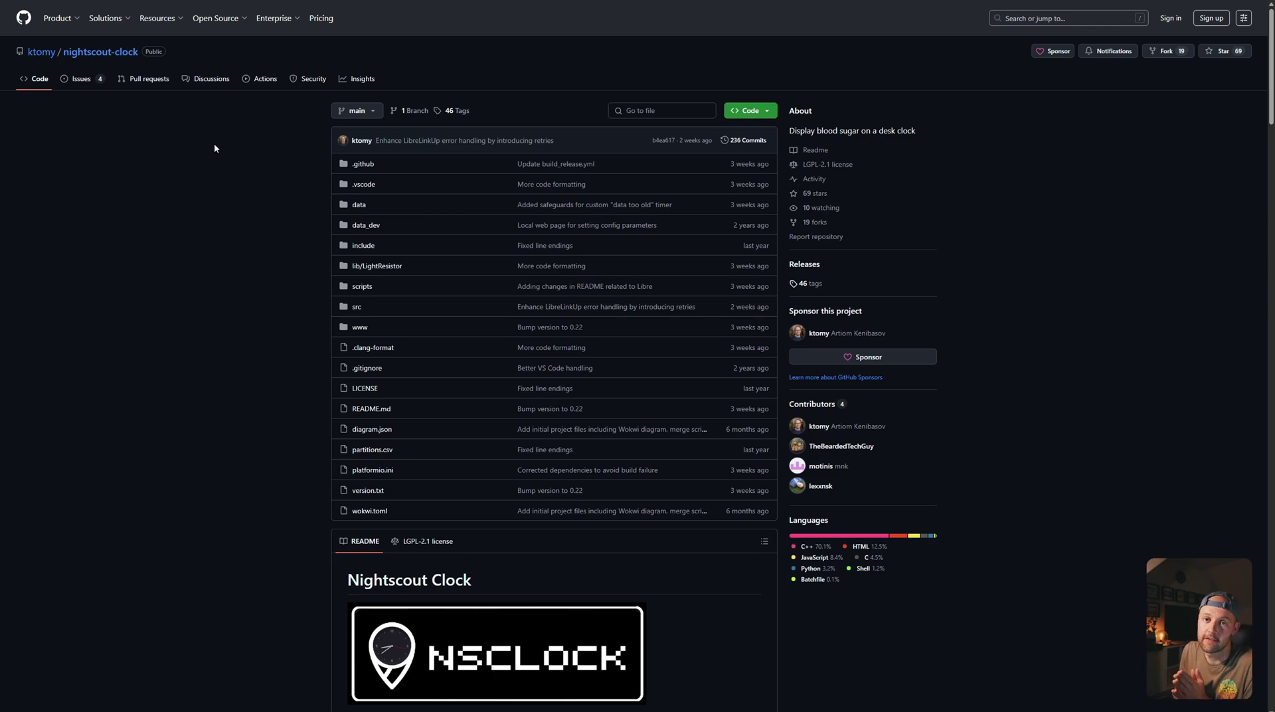
Scroll through the README's features, install, clockface and configuration sections, then back up to How to install
{"action": "scroll", "coordinate": [223, 169], "scroll_direction": "down", "scroll_amount": 7}
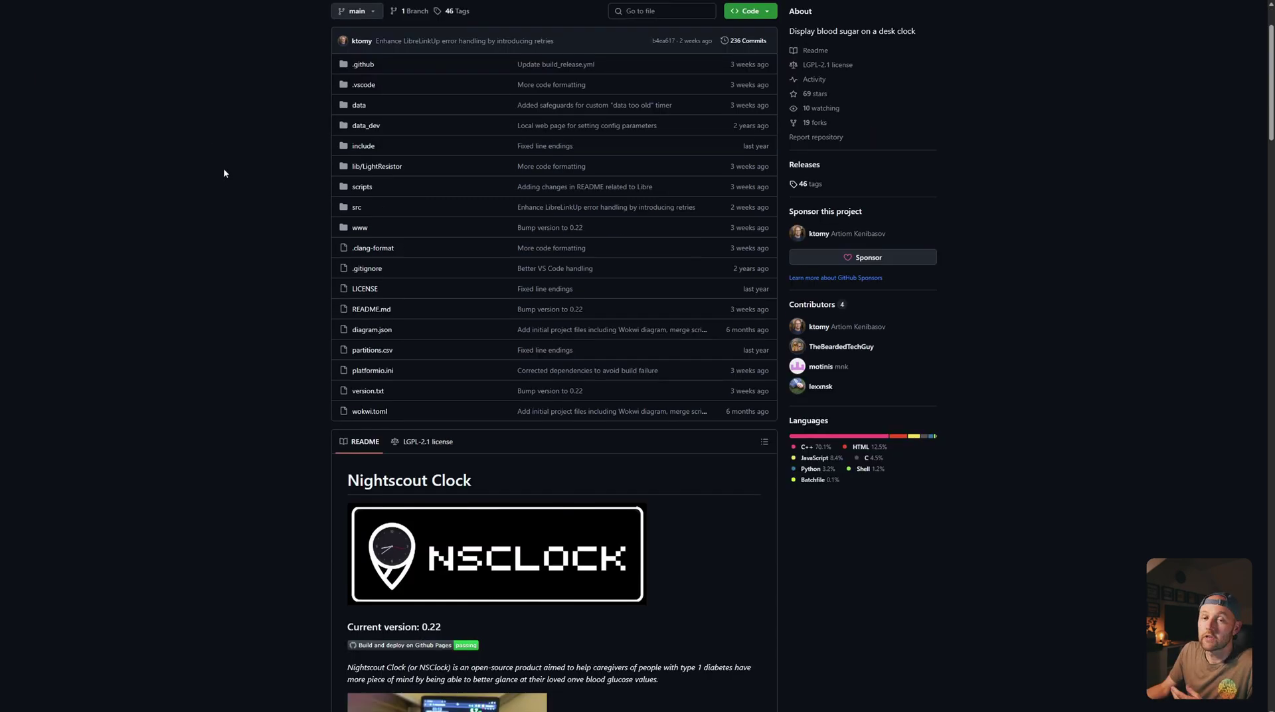
{"action": "scroll", "coordinate": [507, 341], "scroll_direction": "down", "scroll_amount": 1}
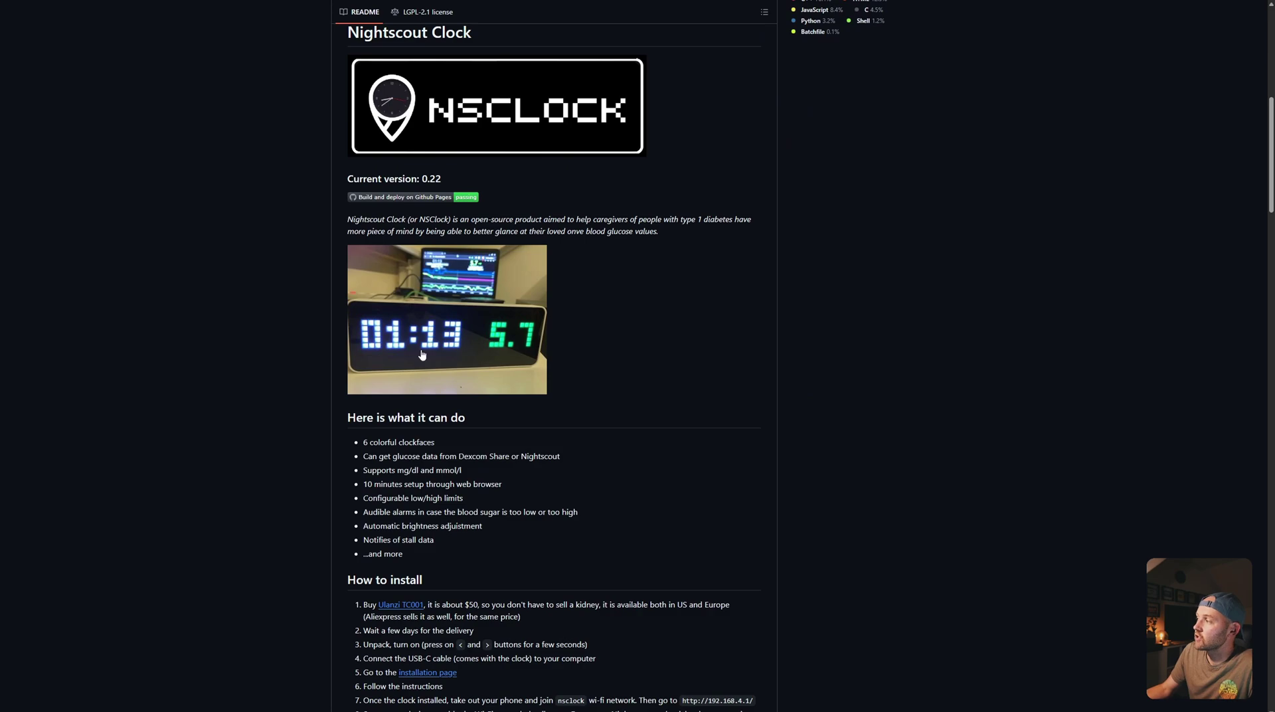
{"action": "scroll", "coordinate": [422, 354], "scroll_direction": "down", "scroll_amount": 4}
{"action": "scroll", "coordinate": [398, 265], "scroll_direction": "down", "scroll_amount": 10}
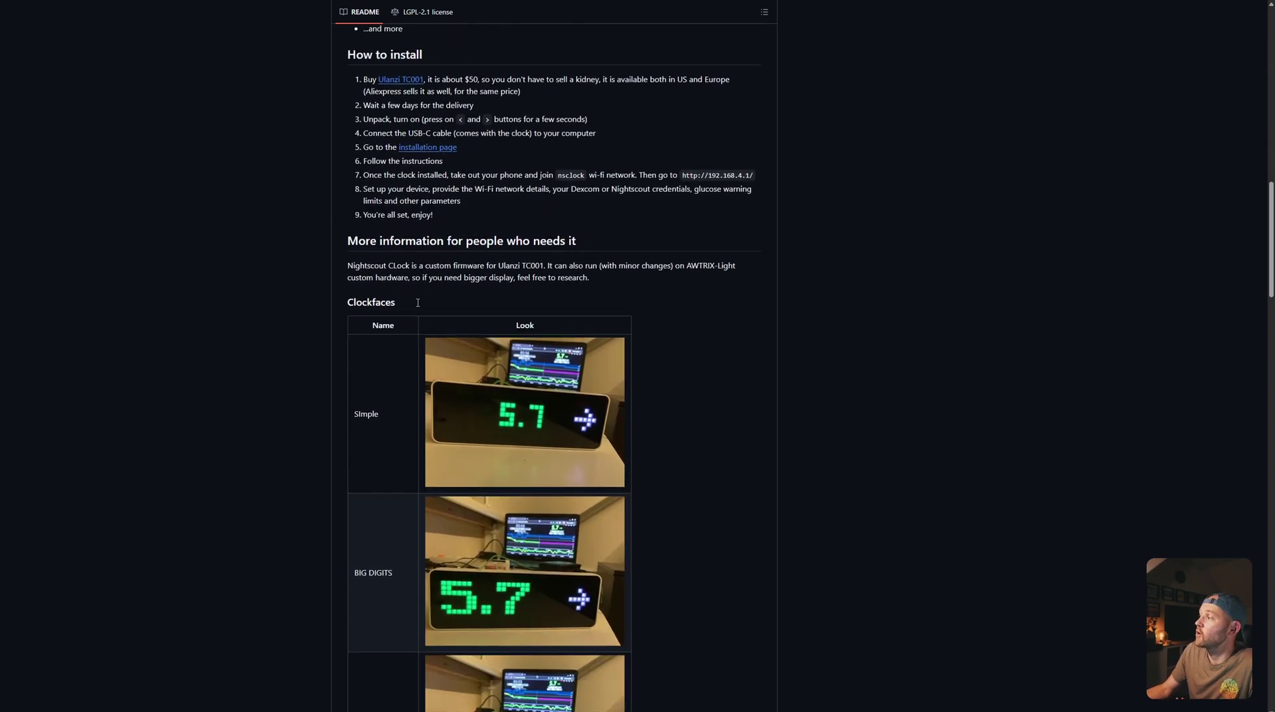
{"action": "scroll", "coordinate": [503, 432], "scroll_direction": "down", "scroll_amount": 3}
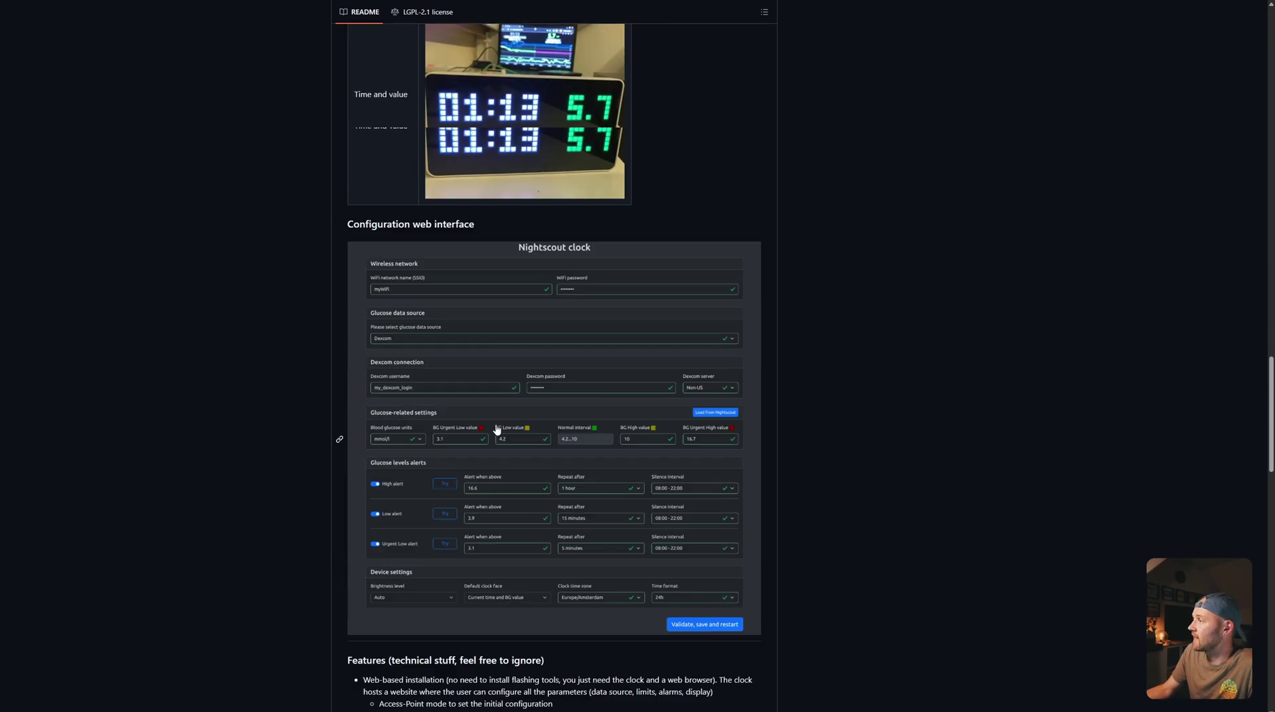
{"action": "scroll", "coordinate": [497, 430], "scroll_direction": "down", "scroll_amount": 2}
{"action": "key", "text": "Home"}
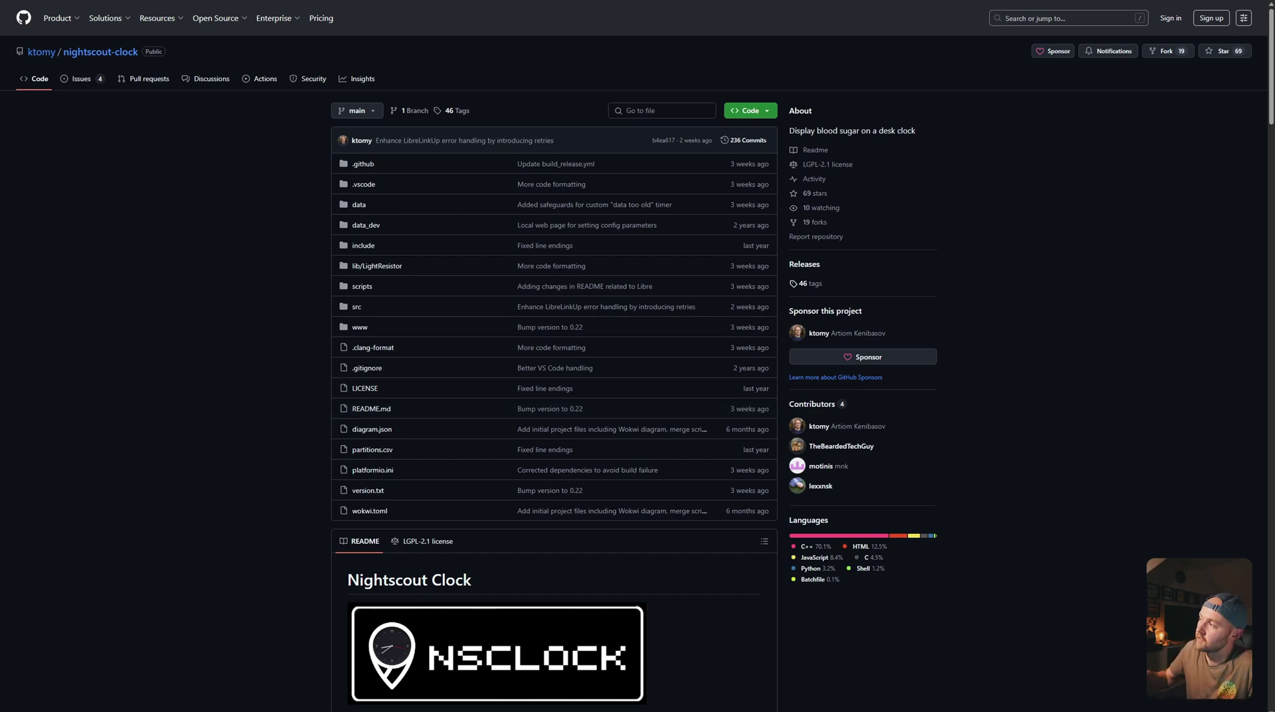
{"action": "scroll", "coordinate": [554, 398], "scroll_direction": "down", "scroll_amount": 12}
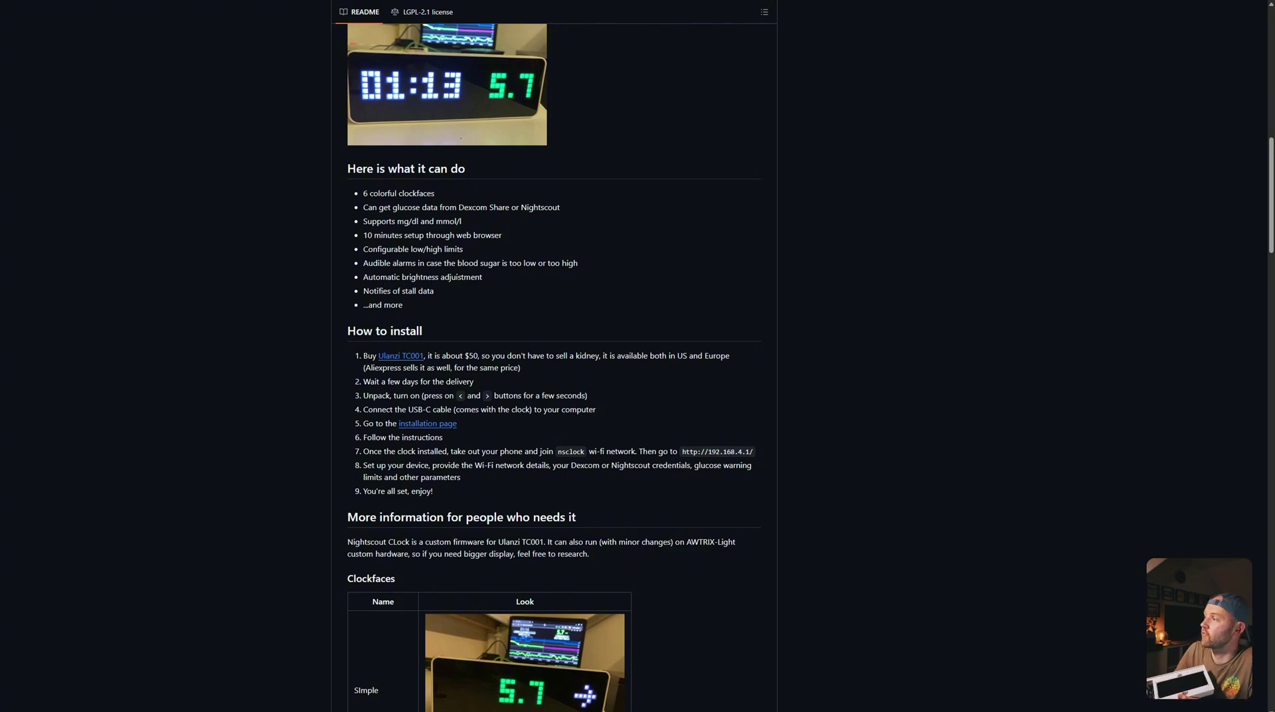
Highlight the install step about turning the clock on, then follow step 5's installation page link
{"action": "left_click_drag", "start_coordinate": [363, 395], "coordinate": [454, 395]}
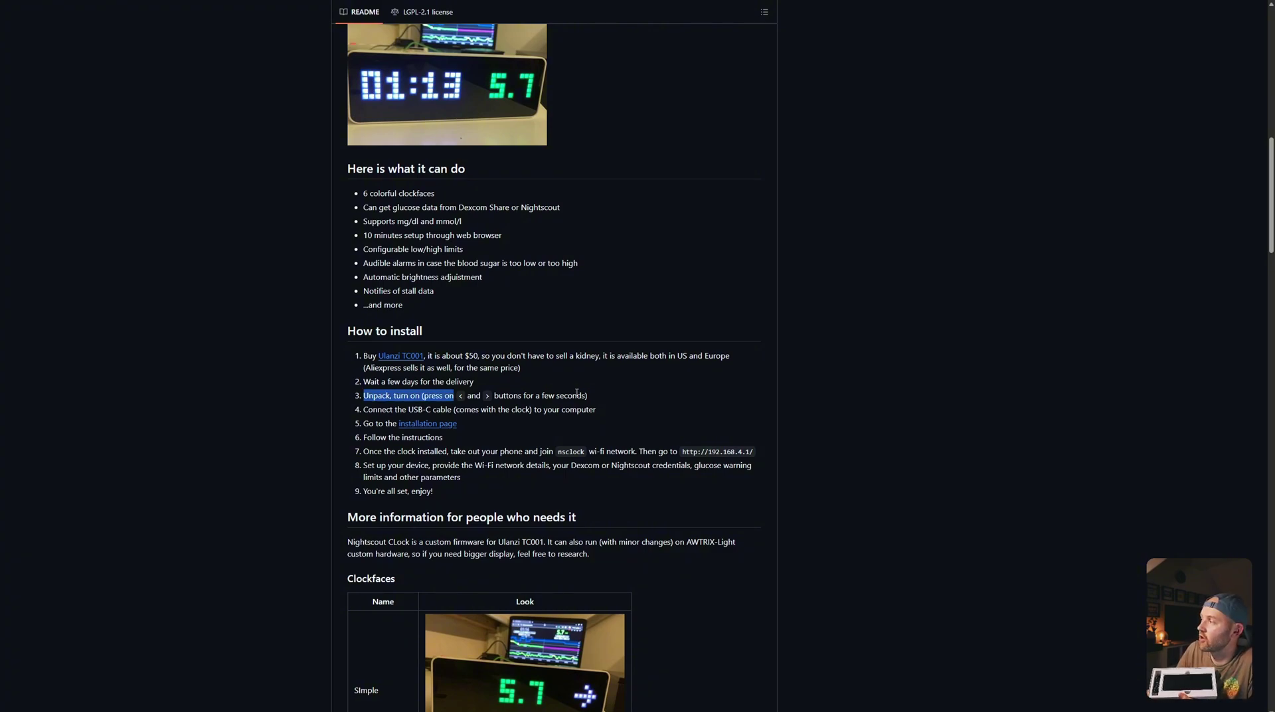
{"action": "left_click", "coordinate": [577, 393]}
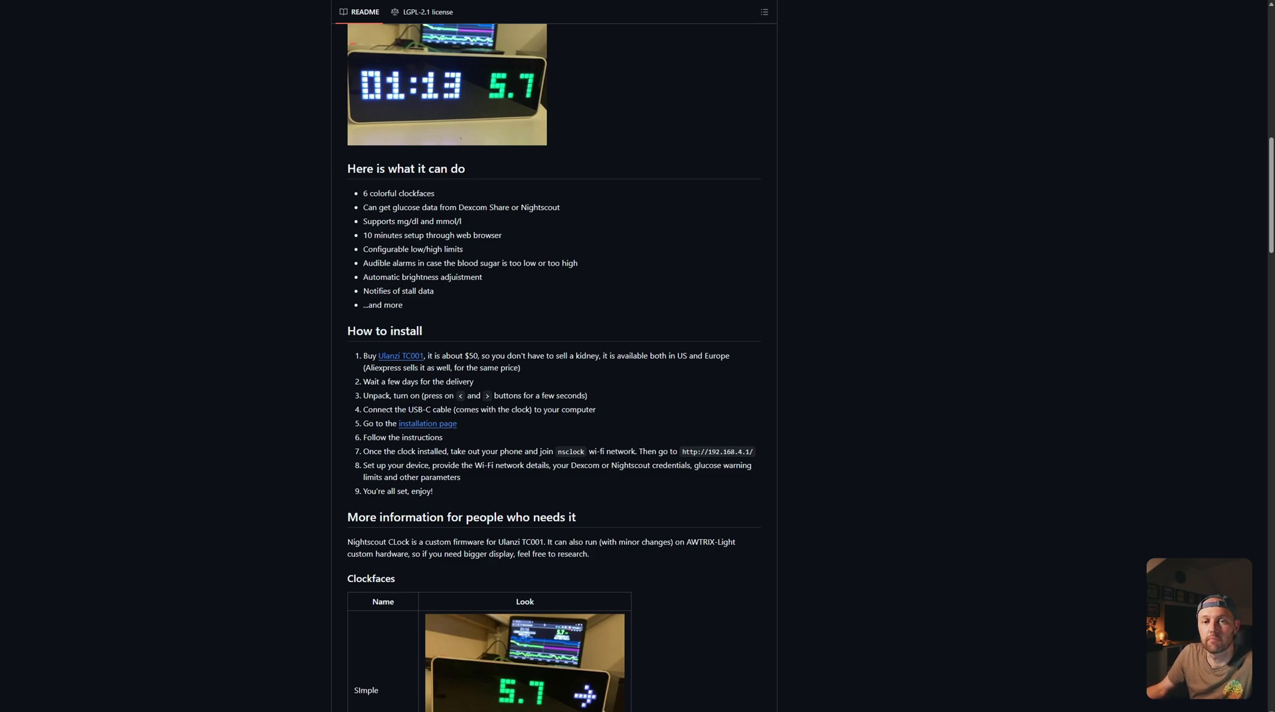
{"action": "left_click", "coordinate": [407, 426]}
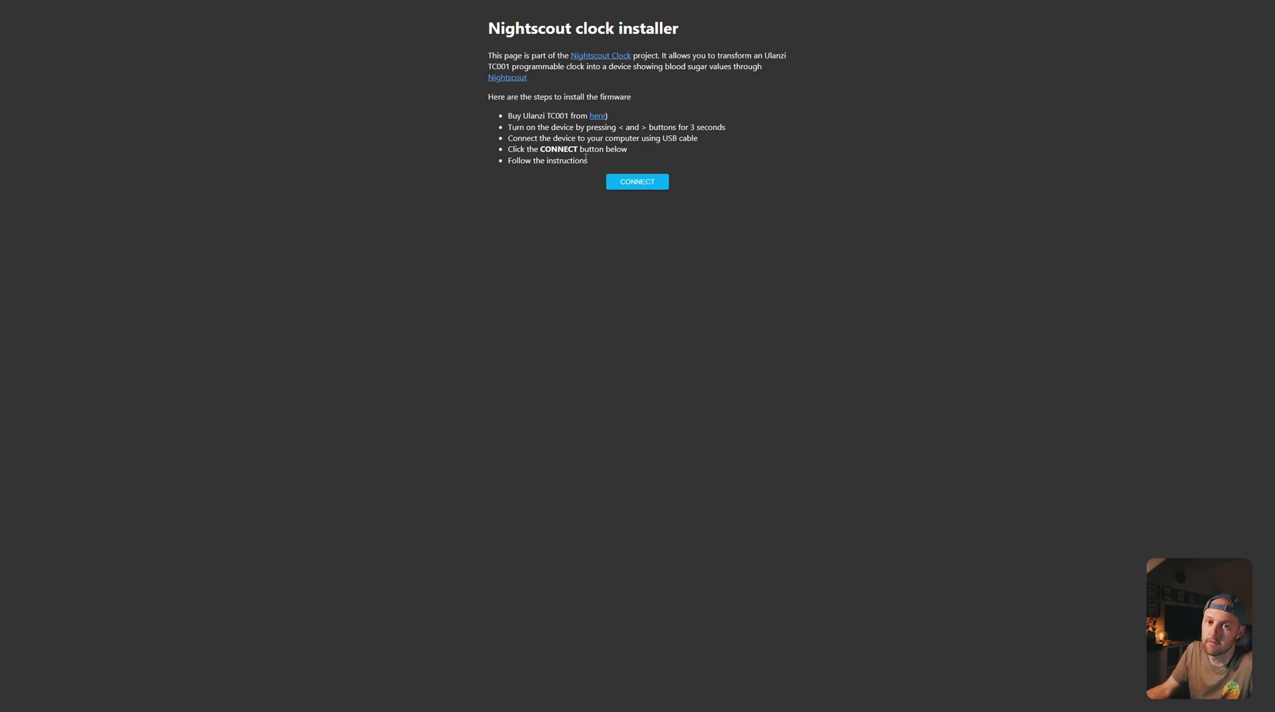
Connect the web installer to the clock on the USB Serial (COM7) port
{"action": "left_click", "coordinate": [639, 184]}
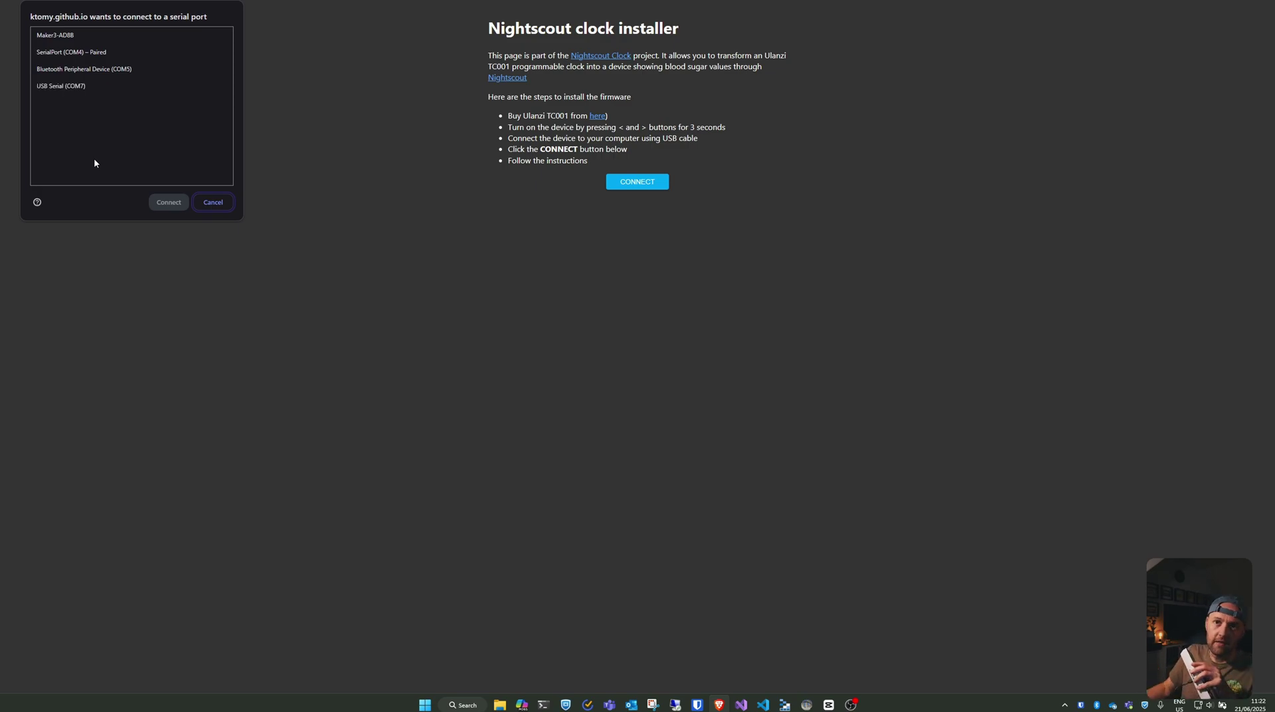
{"action": "left_click", "coordinate": [63, 88]}
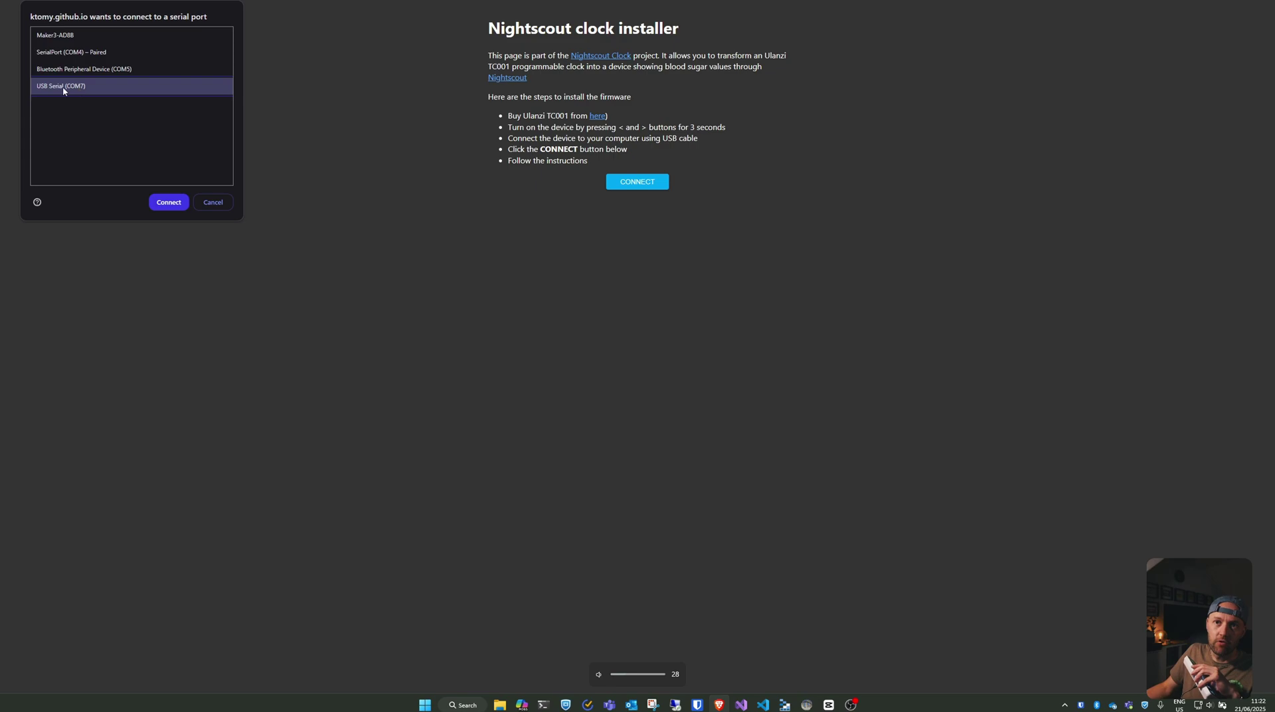
{"action": "left_click", "coordinate": [168, 205]}
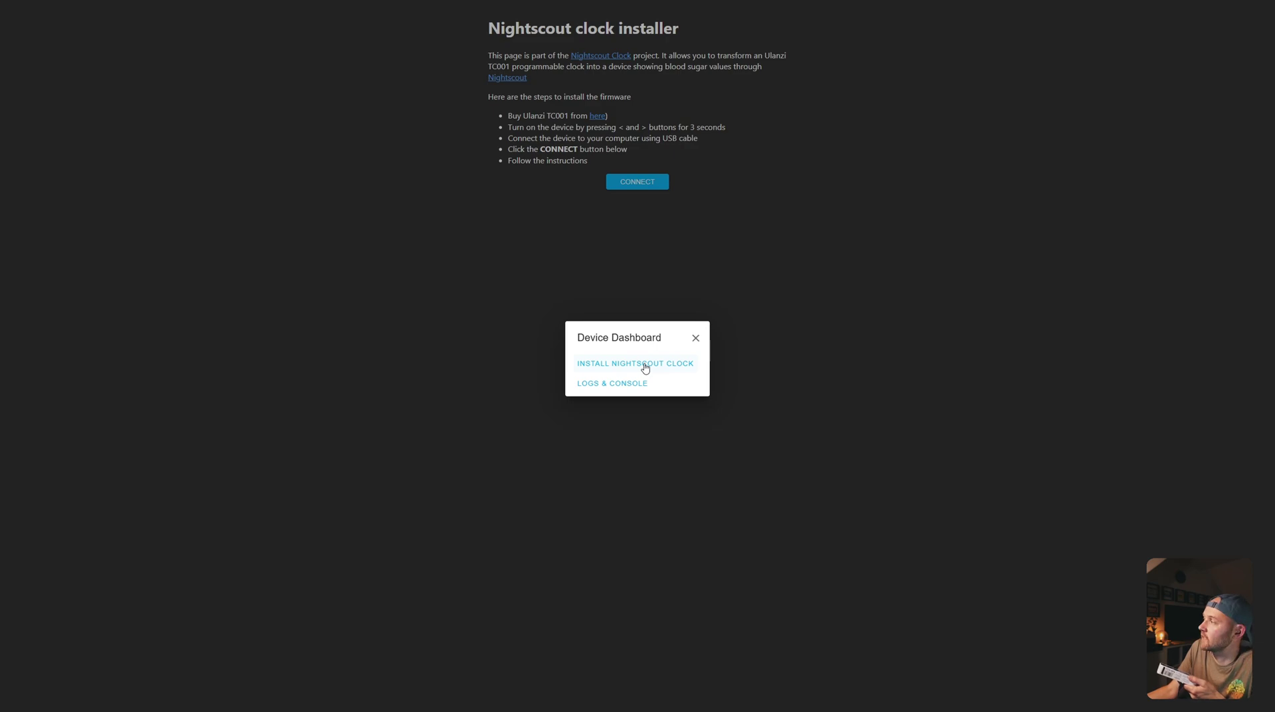
Install Nightscout Clock 0.22 firmware onto the device
{"action": "left_click", "coordinate": [645, 368]}
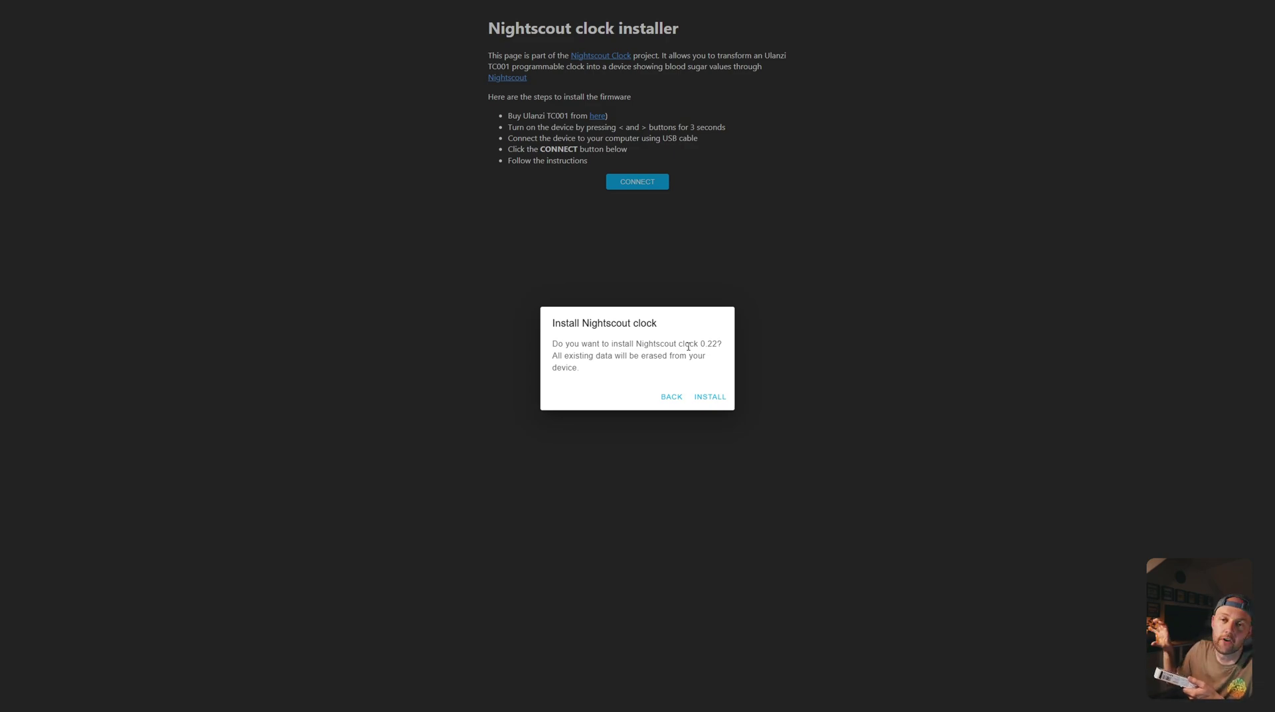
{"action": "left_click", "coordinate": [719, 398]}
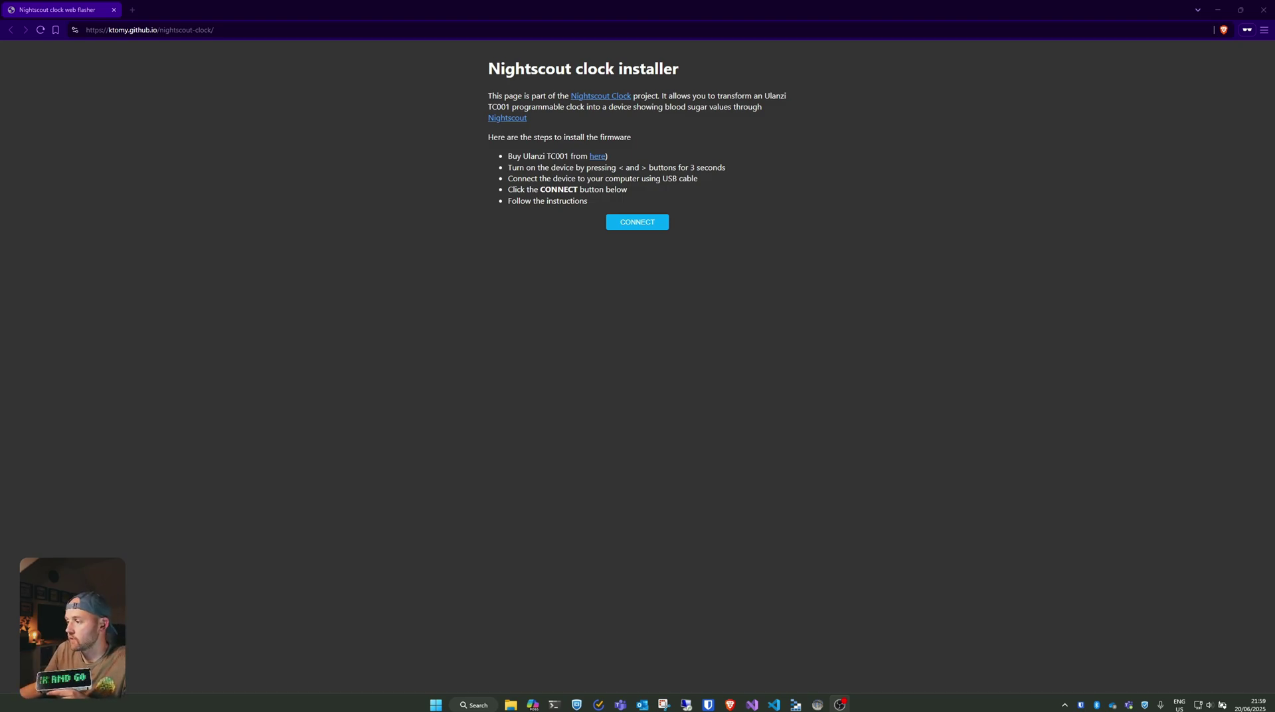
Join the open nsclock Wi-Fi network from Windows quick settings and return to the browser
{"action": "left_click", "coordinate": [1223, 705]}
{"action": "left_click", "coordinate": [1132, 519]}
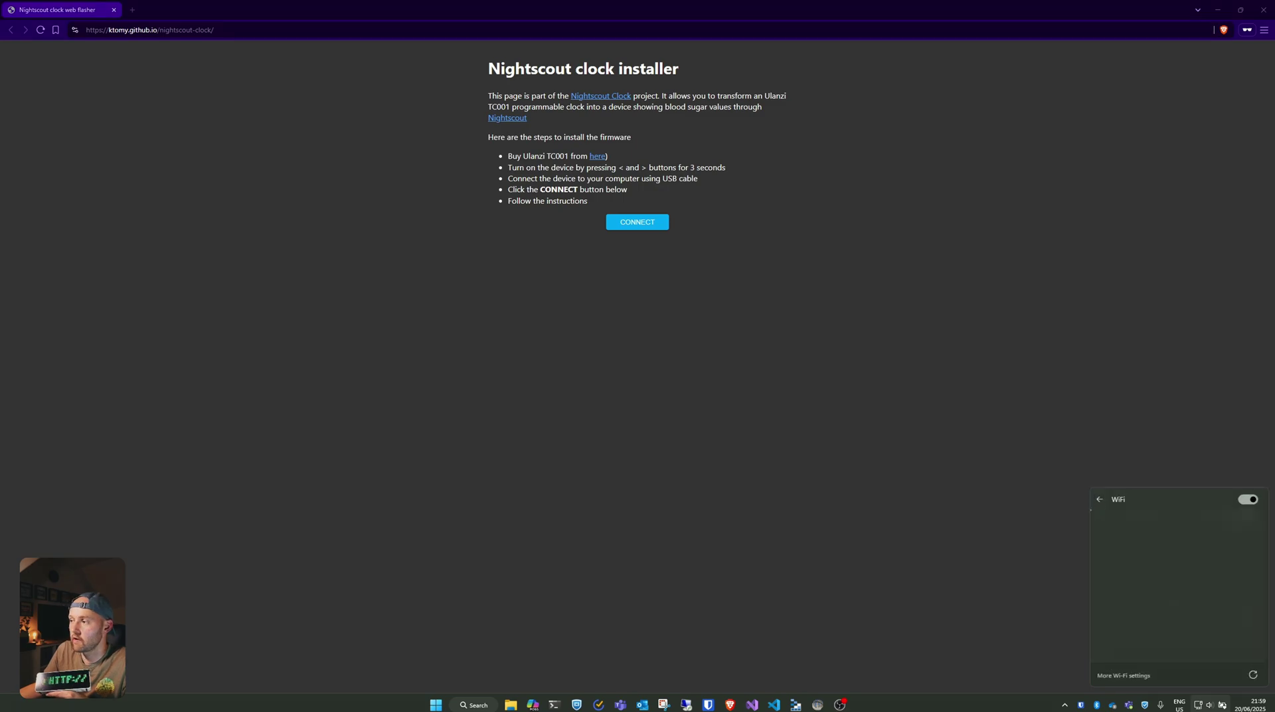
{"action": "left_click", "coordinate": [1150, 584]}
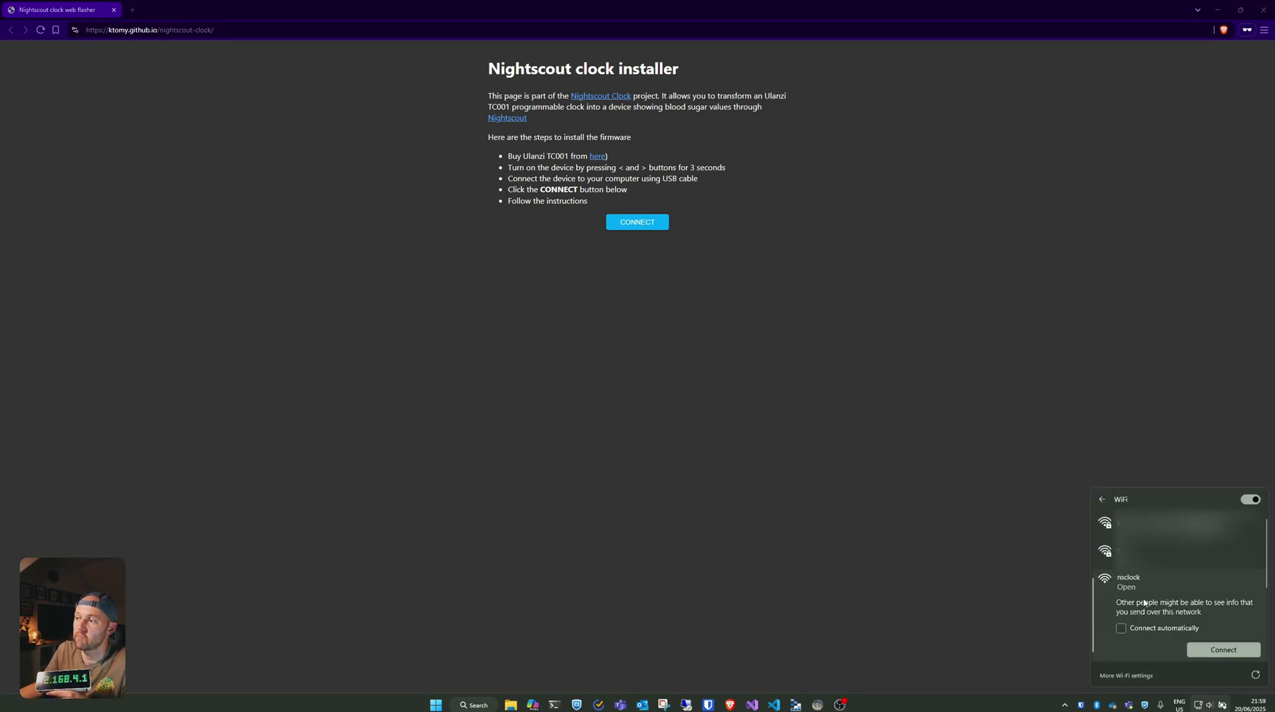
{"action": "left_click", "coordinate": [1225, 650]}
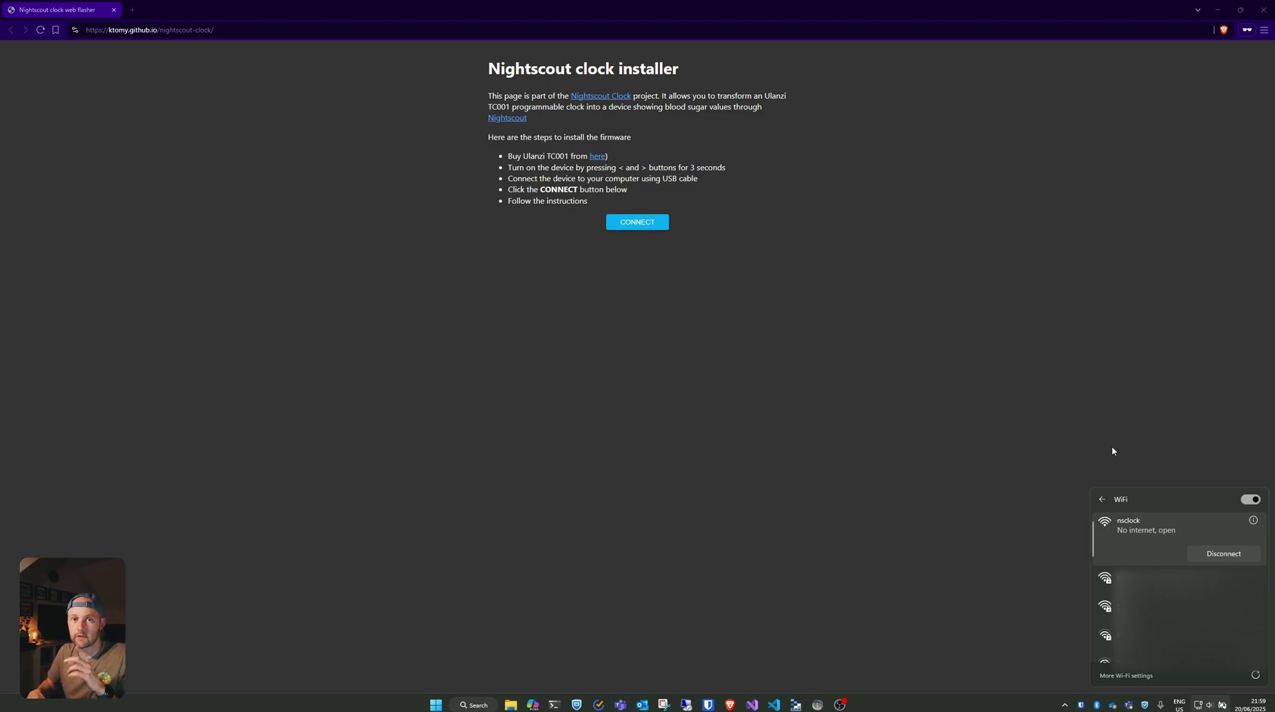
{"action": "left_click", "coordinate": [404, 385]}
Load the clock's config page at 192.168.4.1 in a new private tab, shown full screen
{"action": "key", "text": "ctrl+t"}
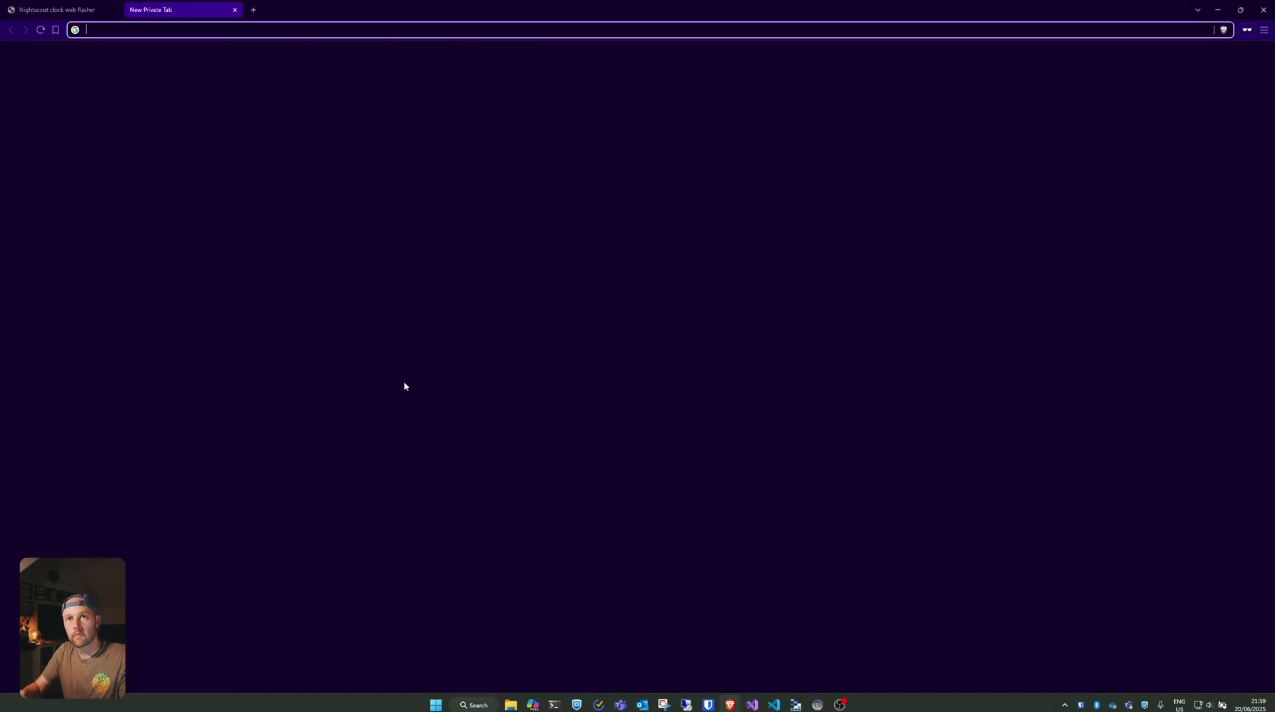
{"action": "type", "text": "192"}
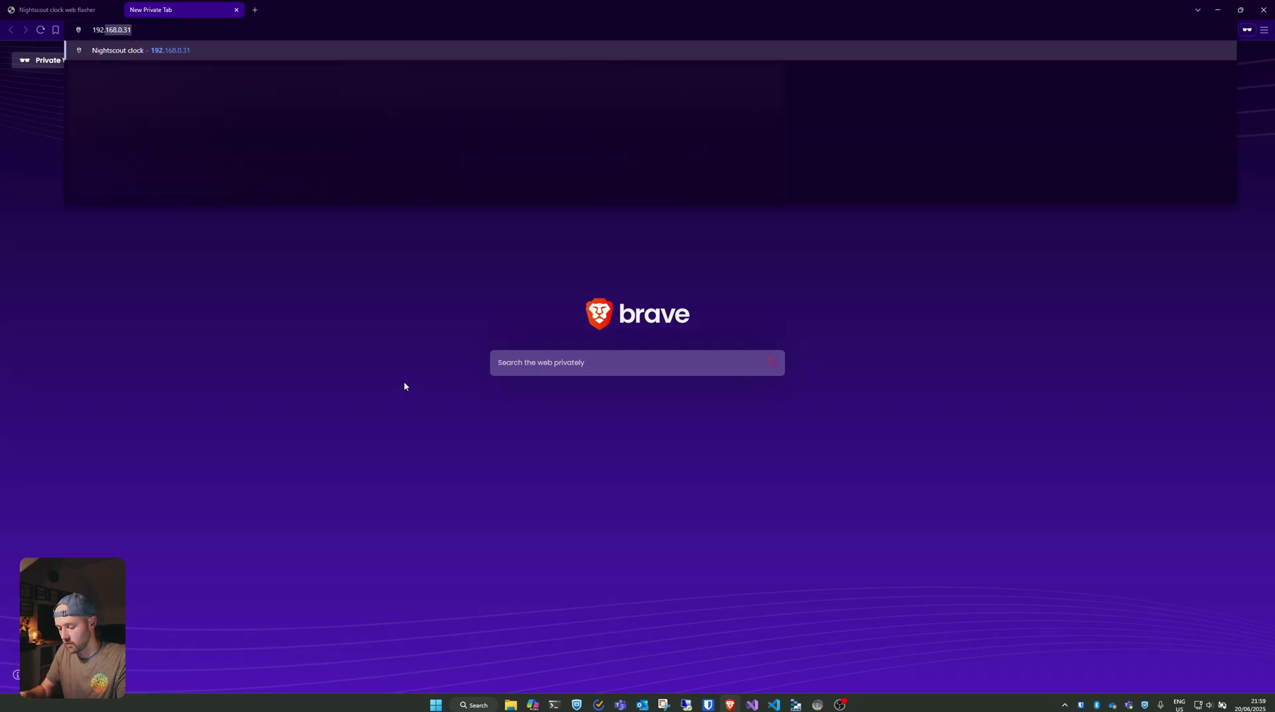
{"action": "type", "text": ".168.4."}
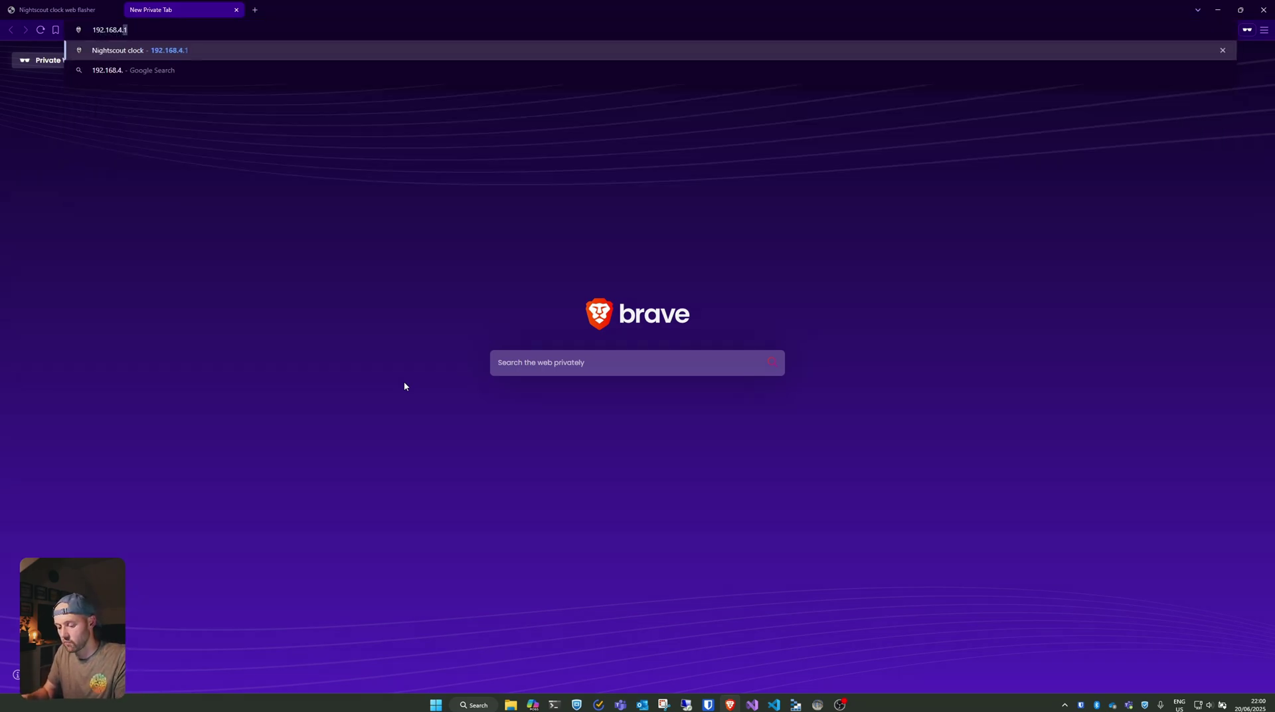
{"action": "type", "text": "1"}
{"action": "key", "text": "Return"}
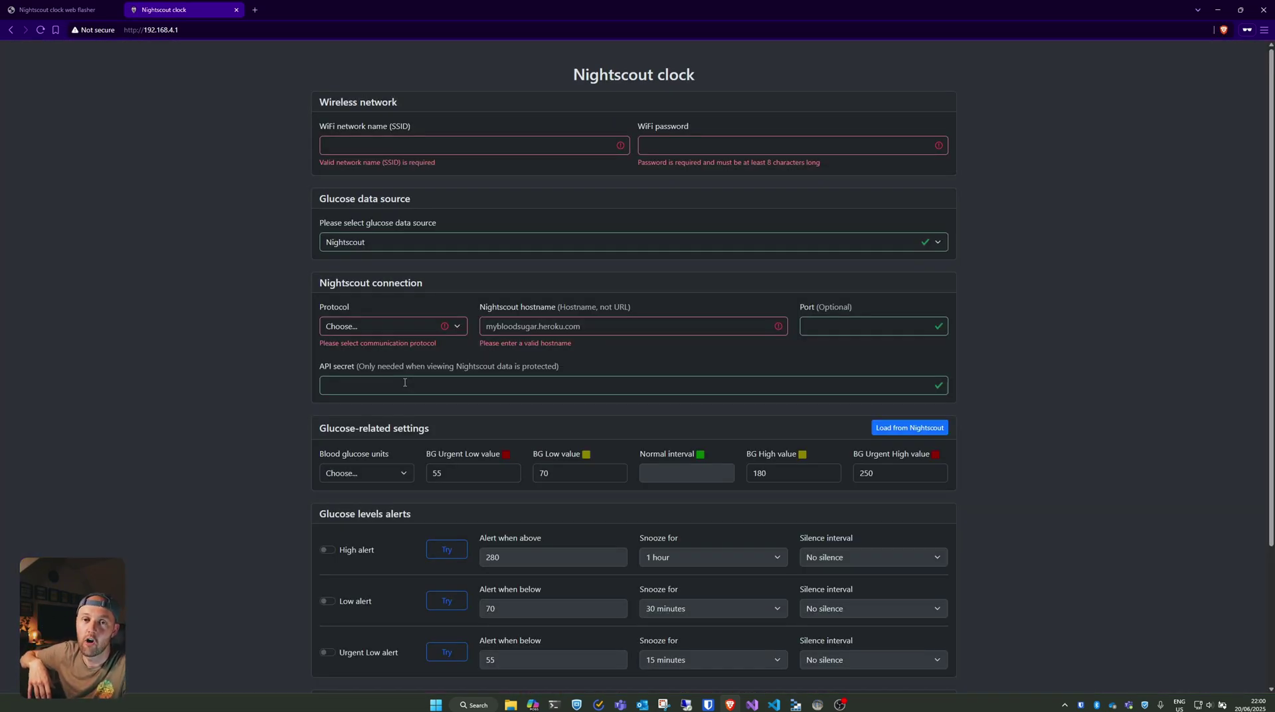
{"action": "key", "text": "F11"}
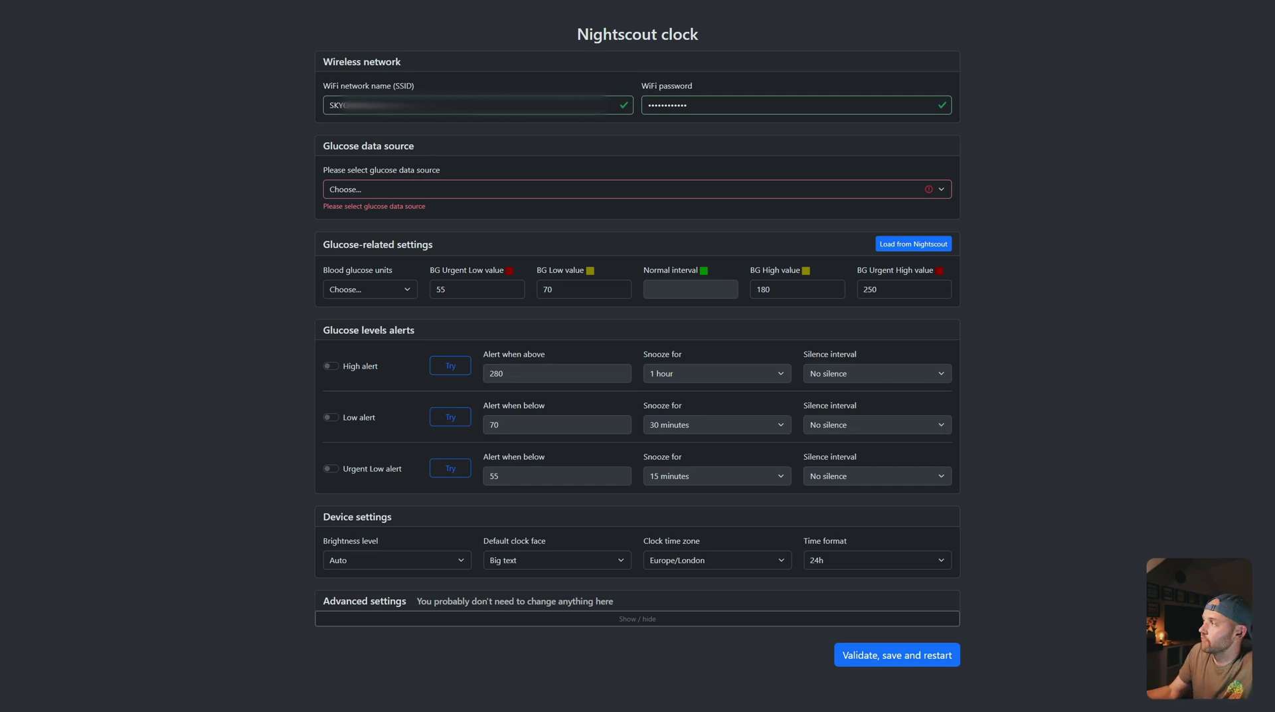
Switch the glucose data source from Dexcom to LibreLinkUp and begin entering the account email
{"action": "left_click", "coordinate": [369, 192]}
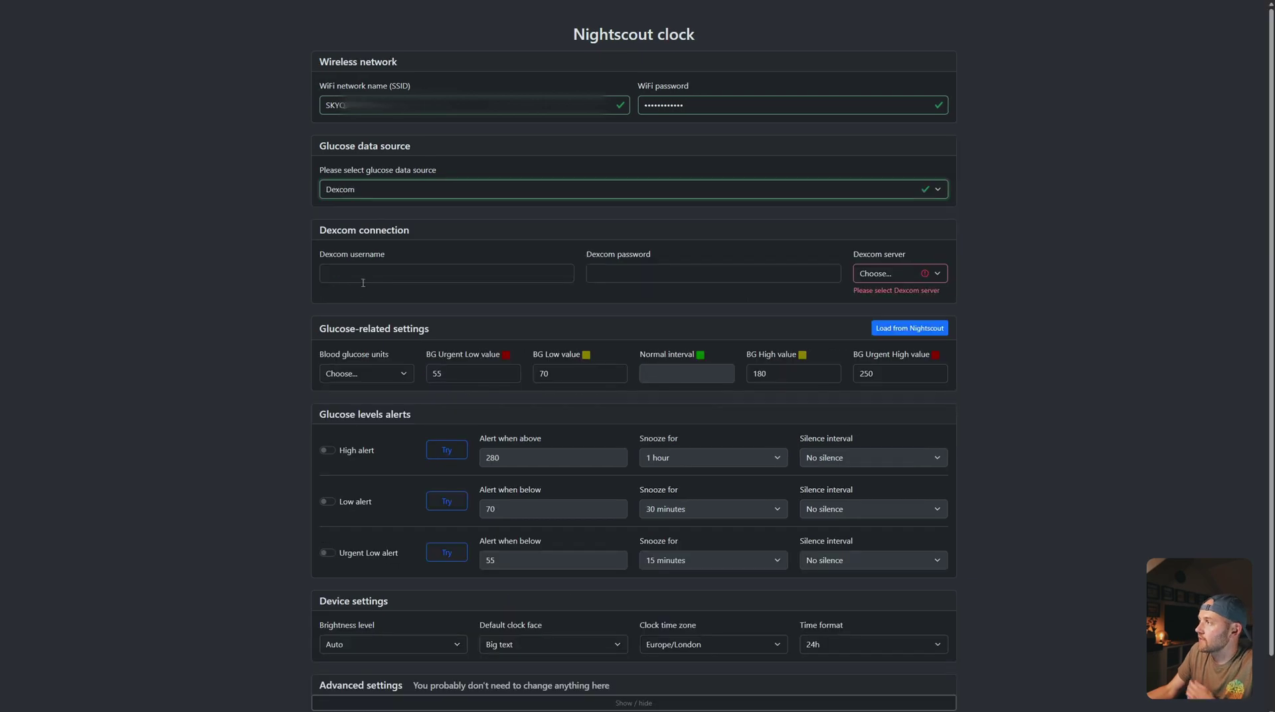
{"action": "left_click", "coordinate": [365, 275]}
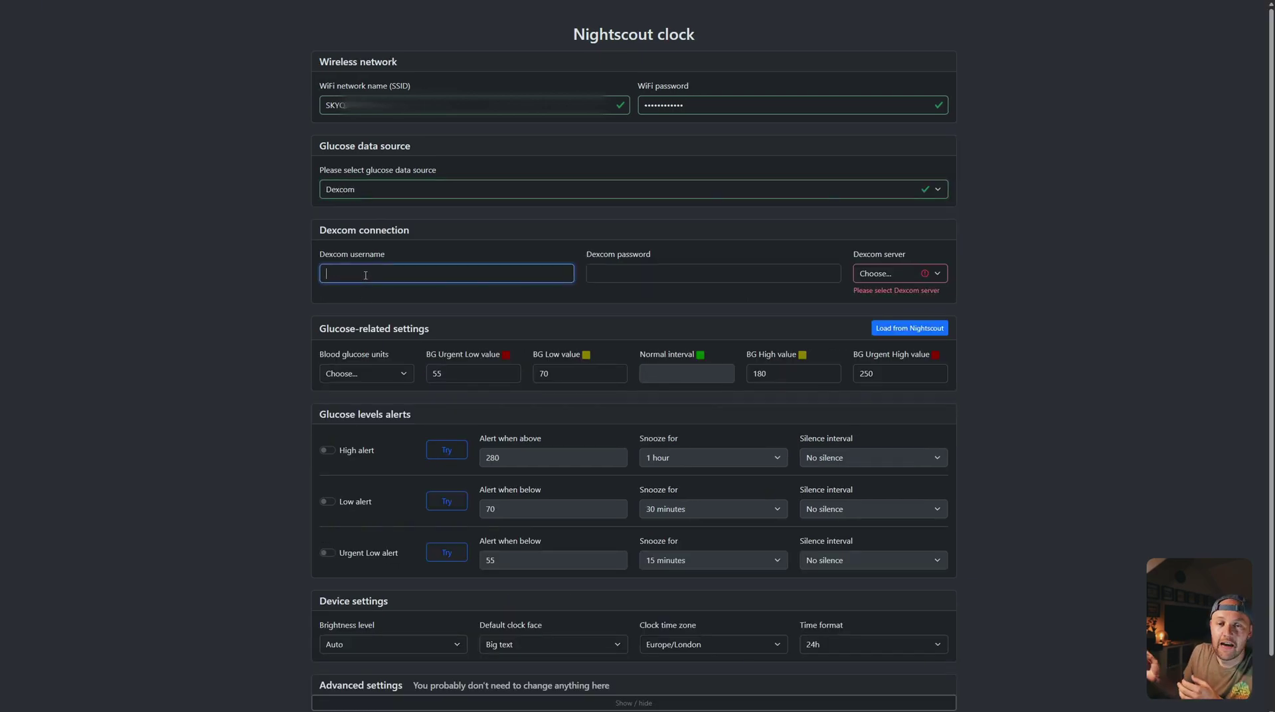
{"action": "left_click", "coordinate": [371, 191]}
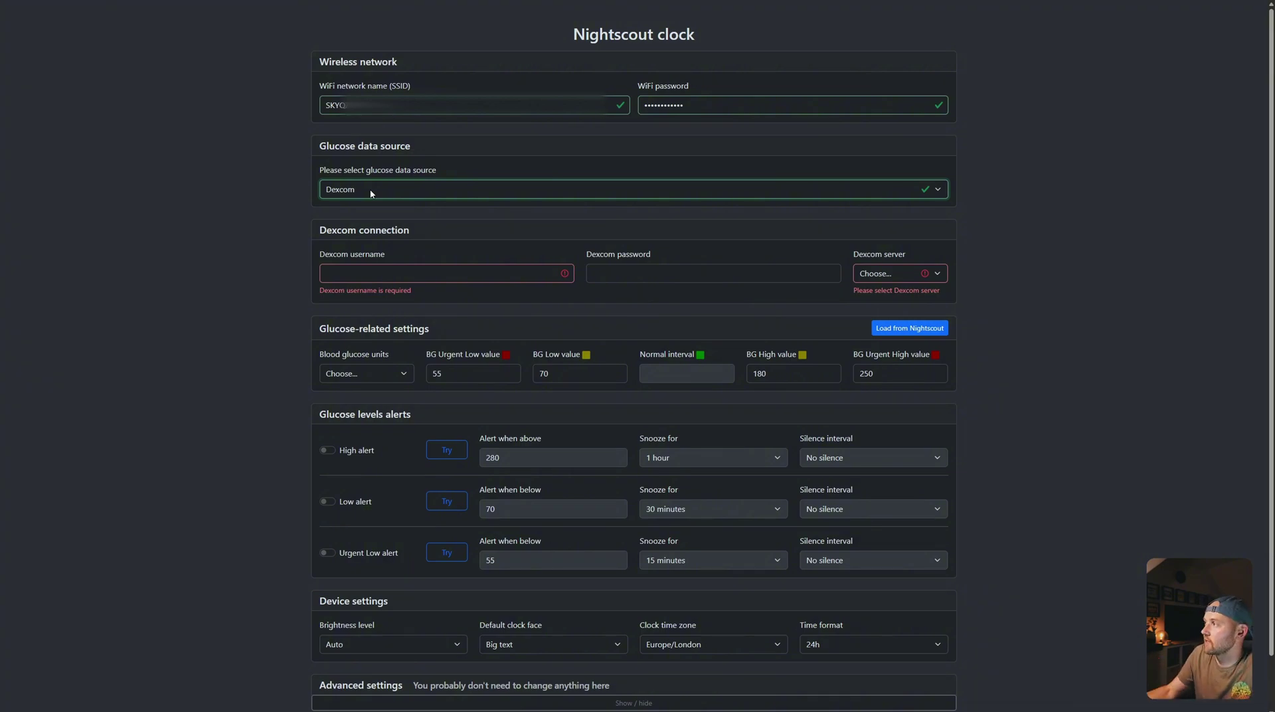
{"action": "key", "text": "Down"}
{"action": "left_click", "coordinate": [368, 266]}
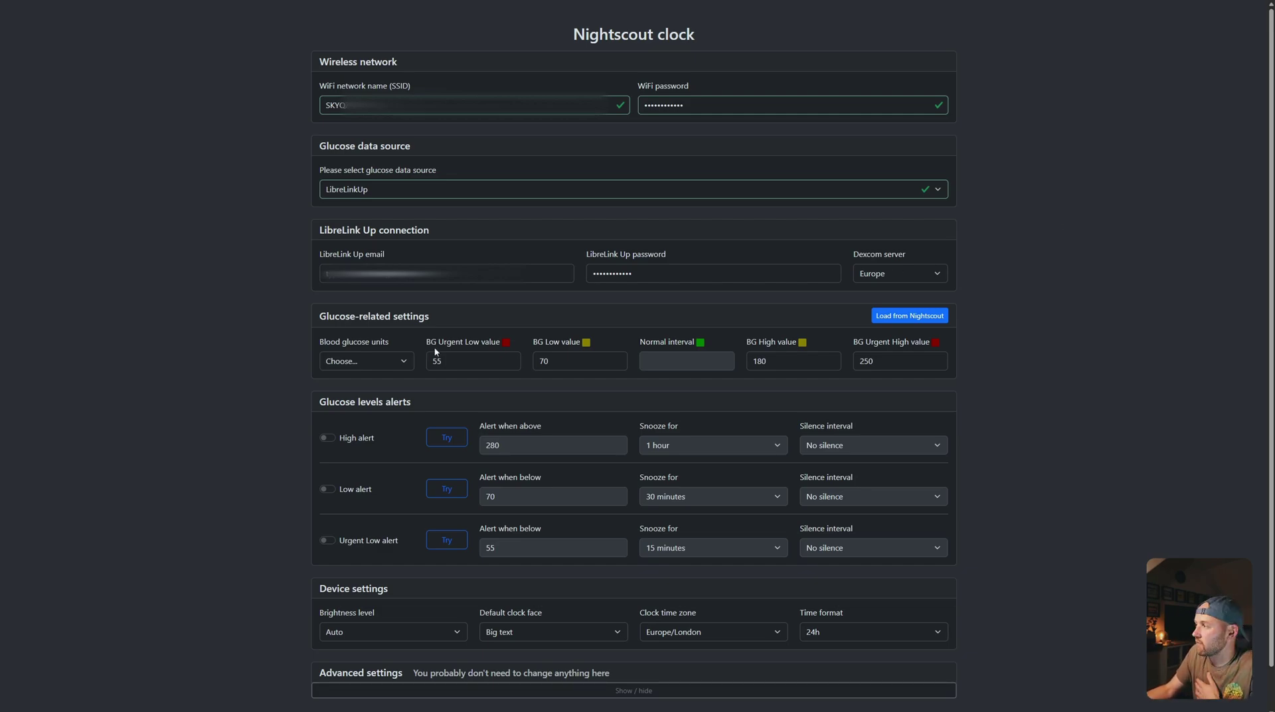
Switch glucose units to mmol/l and set thresholds: urgent low 4, low 5, high 9, urgent high 10
{"action": "left_click", "coordinate": [364, 360]}
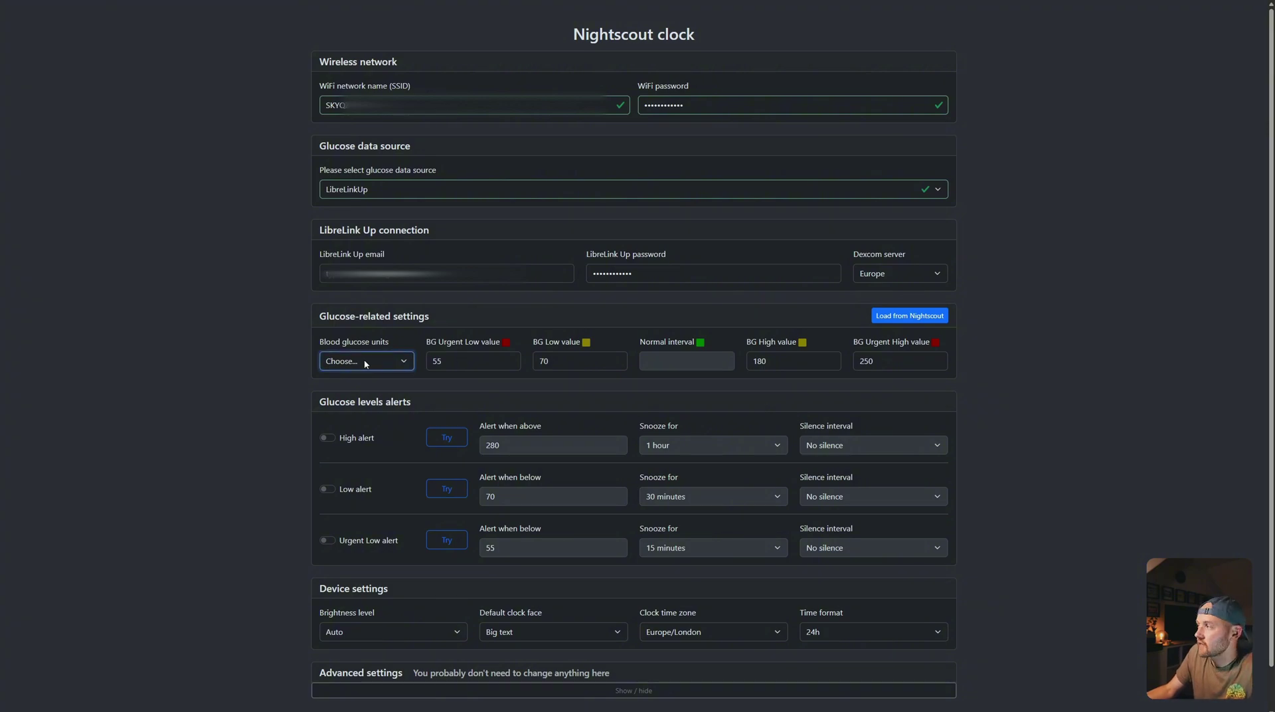
{"action": "left_click", "coordinate": [364, 406]}
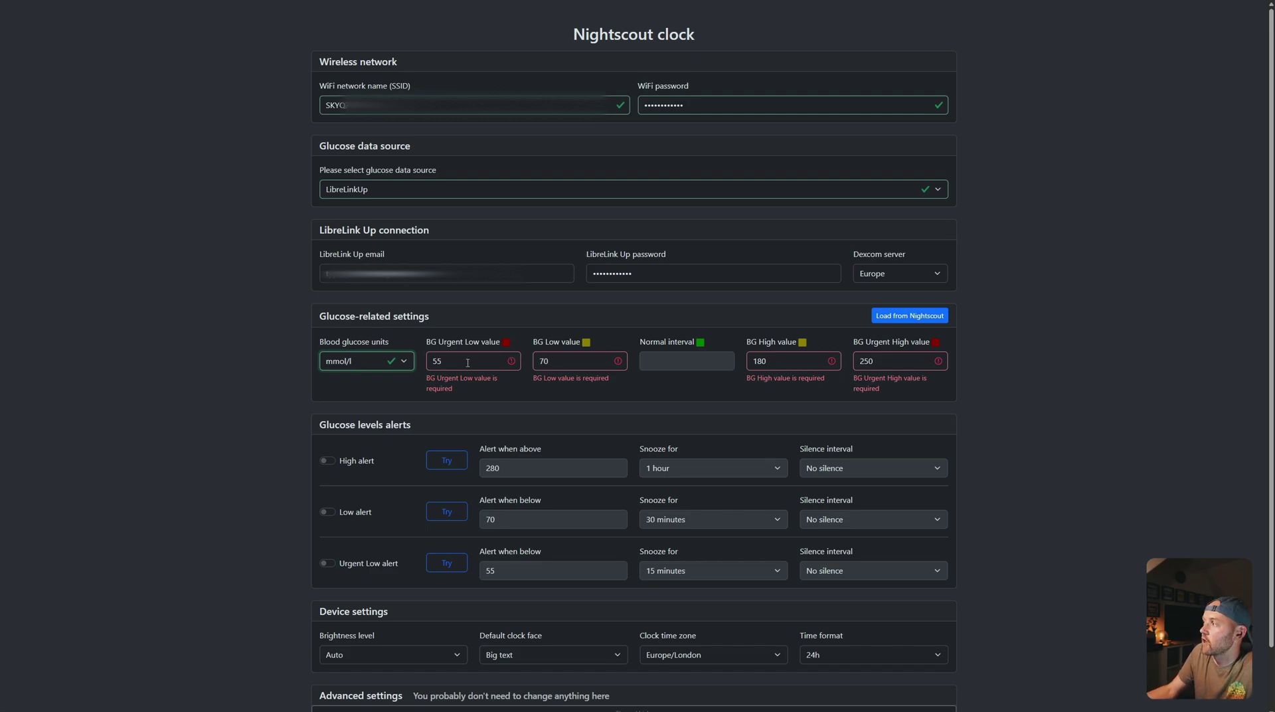
{"action": "left_click_drag", "start_coordinate": [467, 361], "coordinate": [424, 363]}
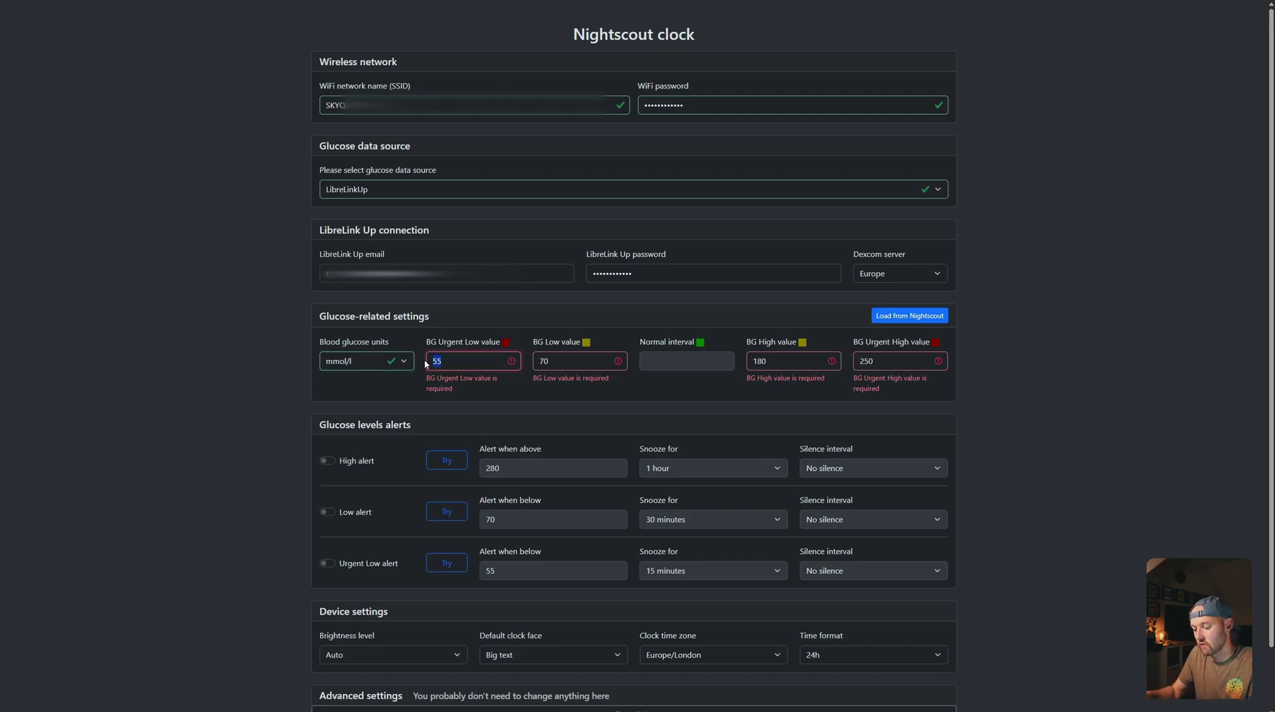
{"action": "type", "text": "4"}
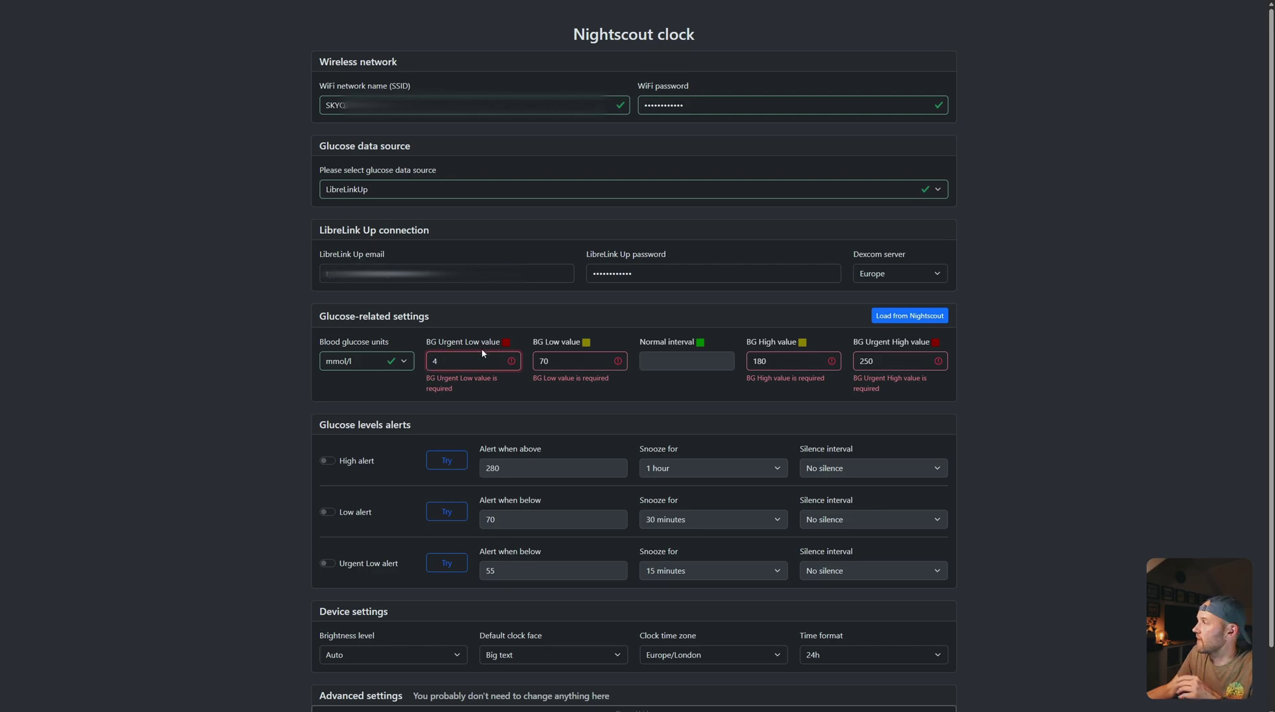
{"action": "left_click_drag", "start_coordinate": [555, 362], "coordinate": [529, 367]}
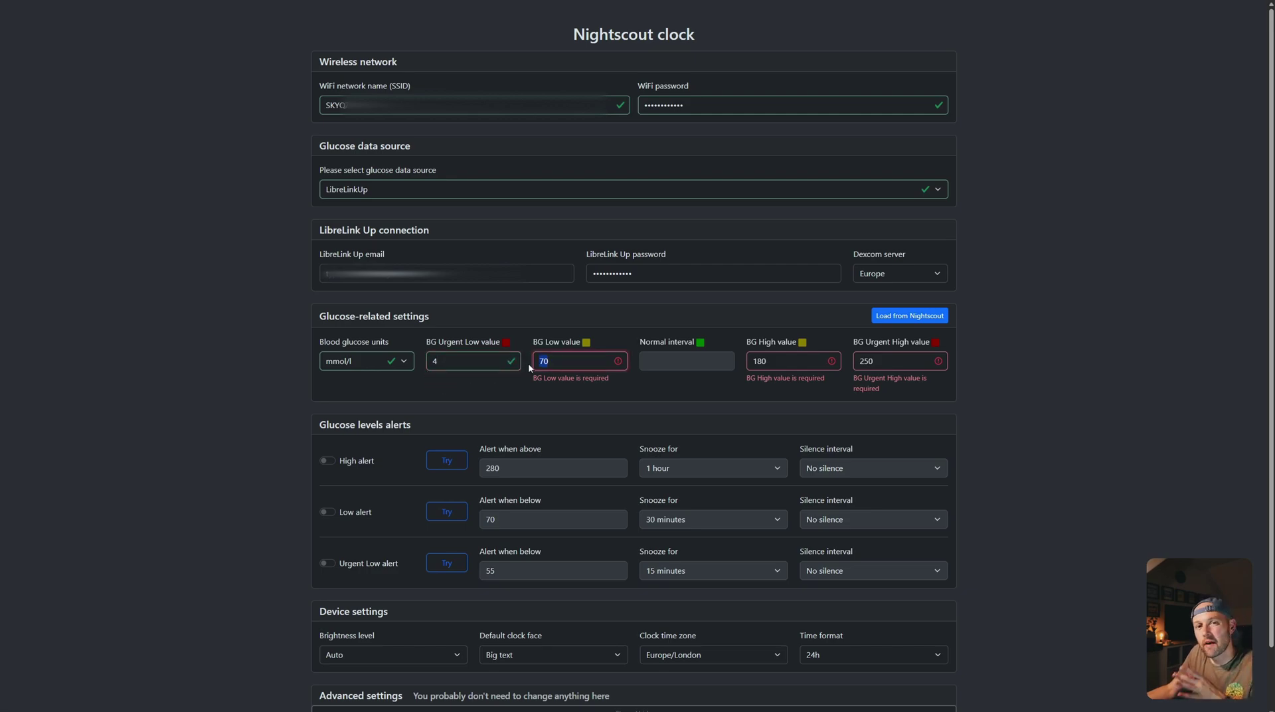
{"action": "type", "text": "5"}
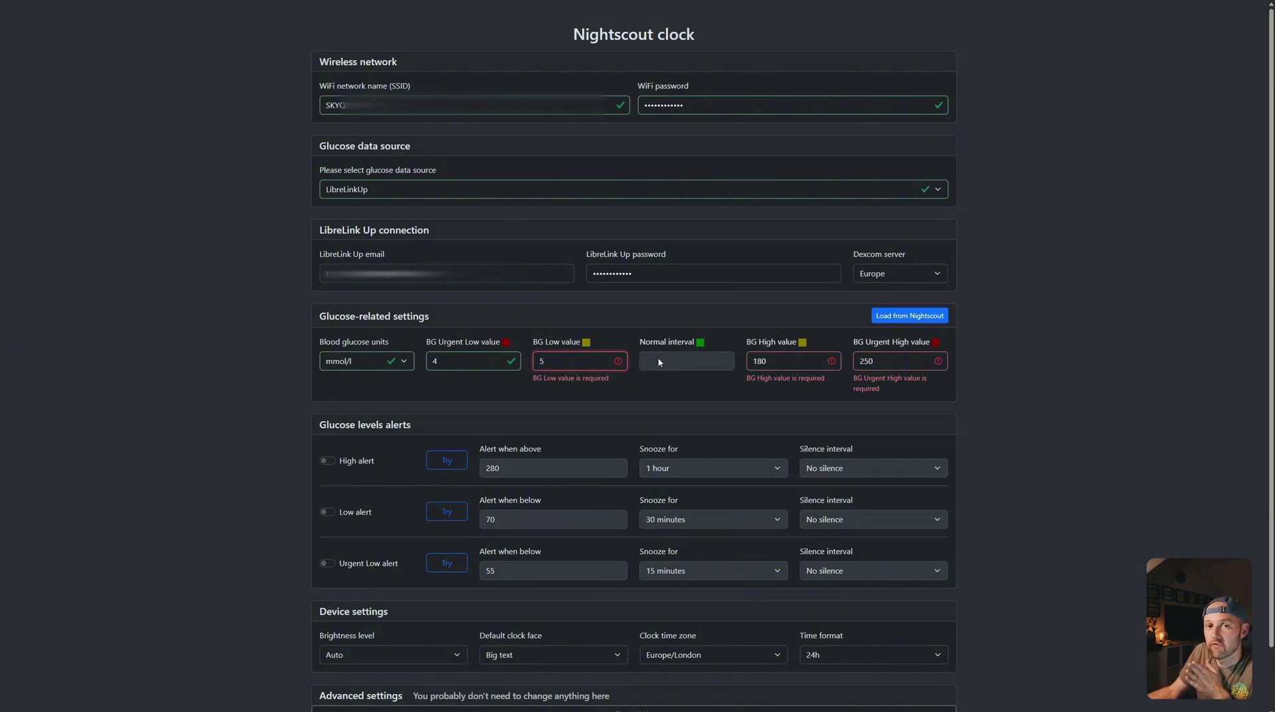
{"action": "left_click", "coordinate": [799, 358]}
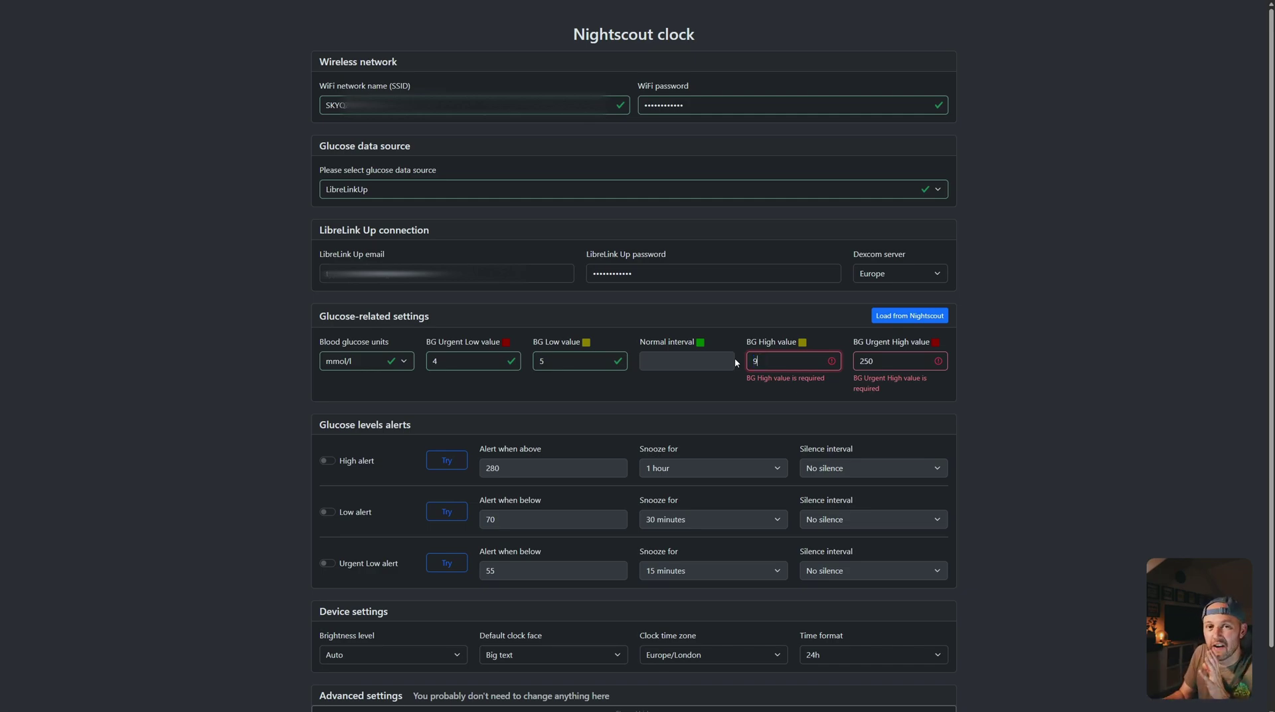
{"action": "type", "text": "9"}
{"action": "key", "text": "Tab"}
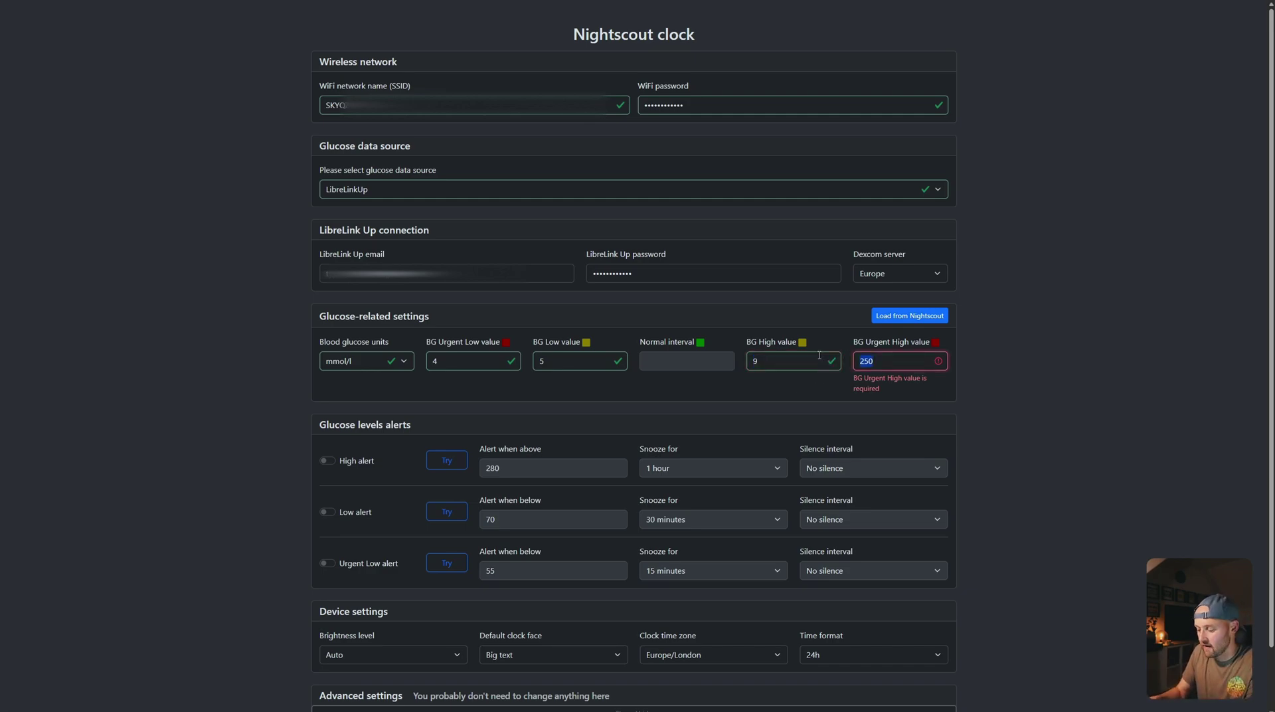
{"action": "type", "text": "10"}
{"action": "left_click", "coordinate": [1050, 355]}
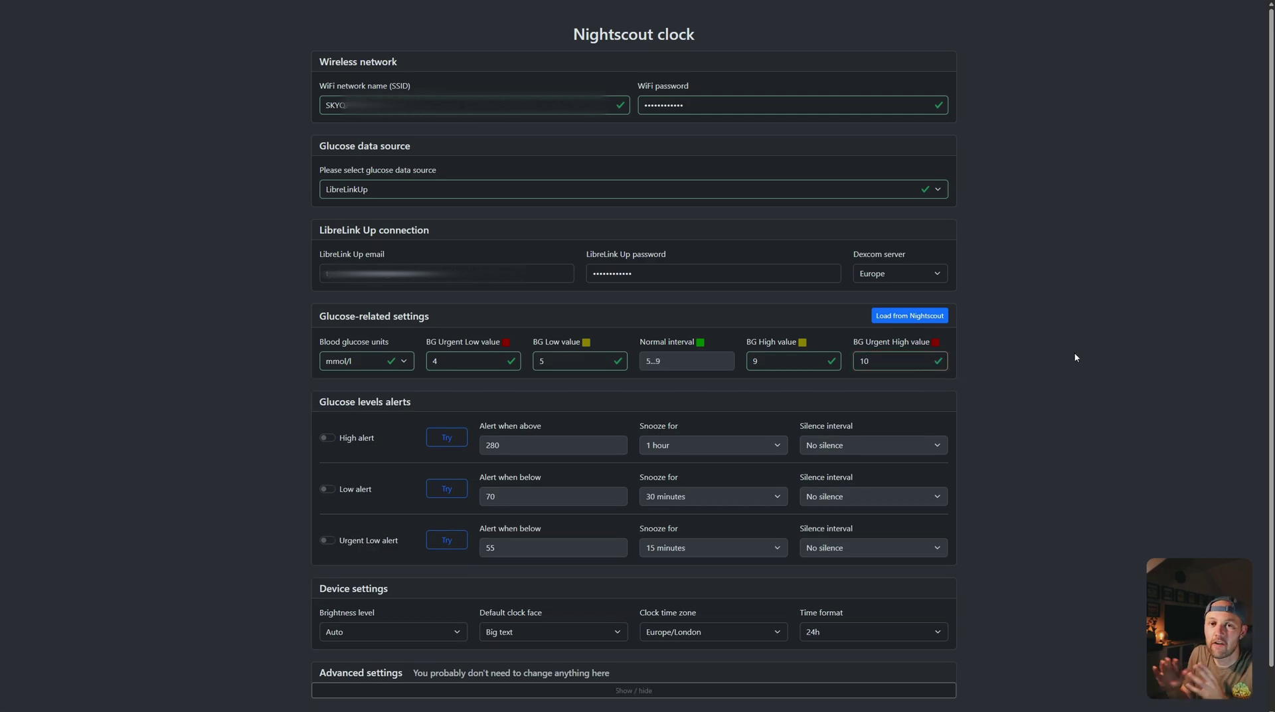
Choose 'Current time and BG value' as the default clock face
{"action": "scroll", "coordinate": [346, 387], "scroll_direction": "down", "scroll_amount": 1}
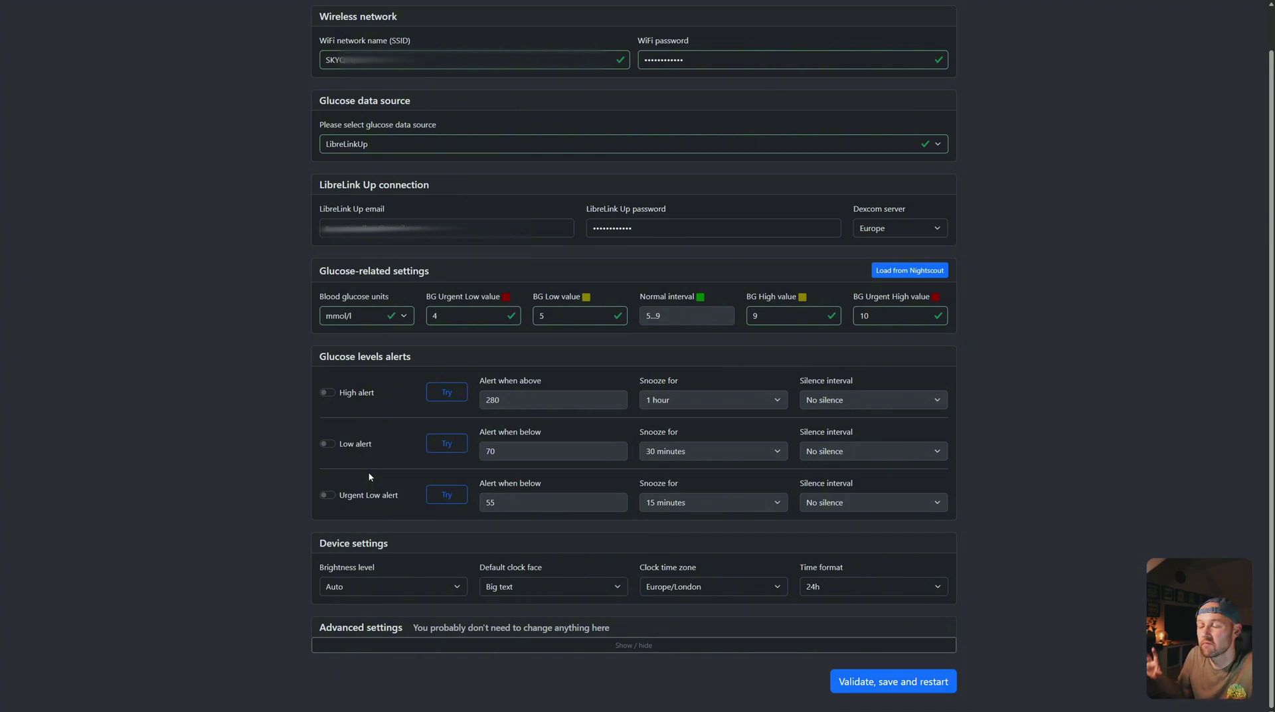
{"action": "left_click", "coordinate": [549, 586]}
{"action": "left_click", "coordinate": [550, 593]}
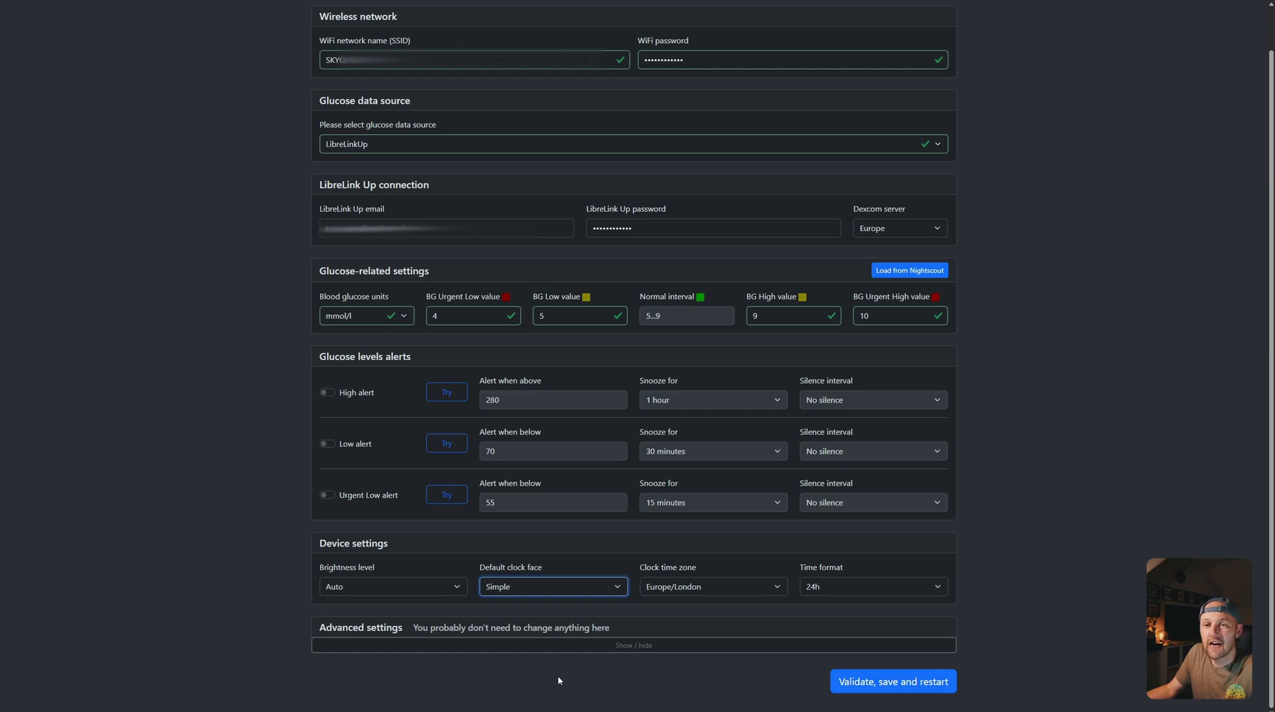
{"action": "key", "text": "Down"}
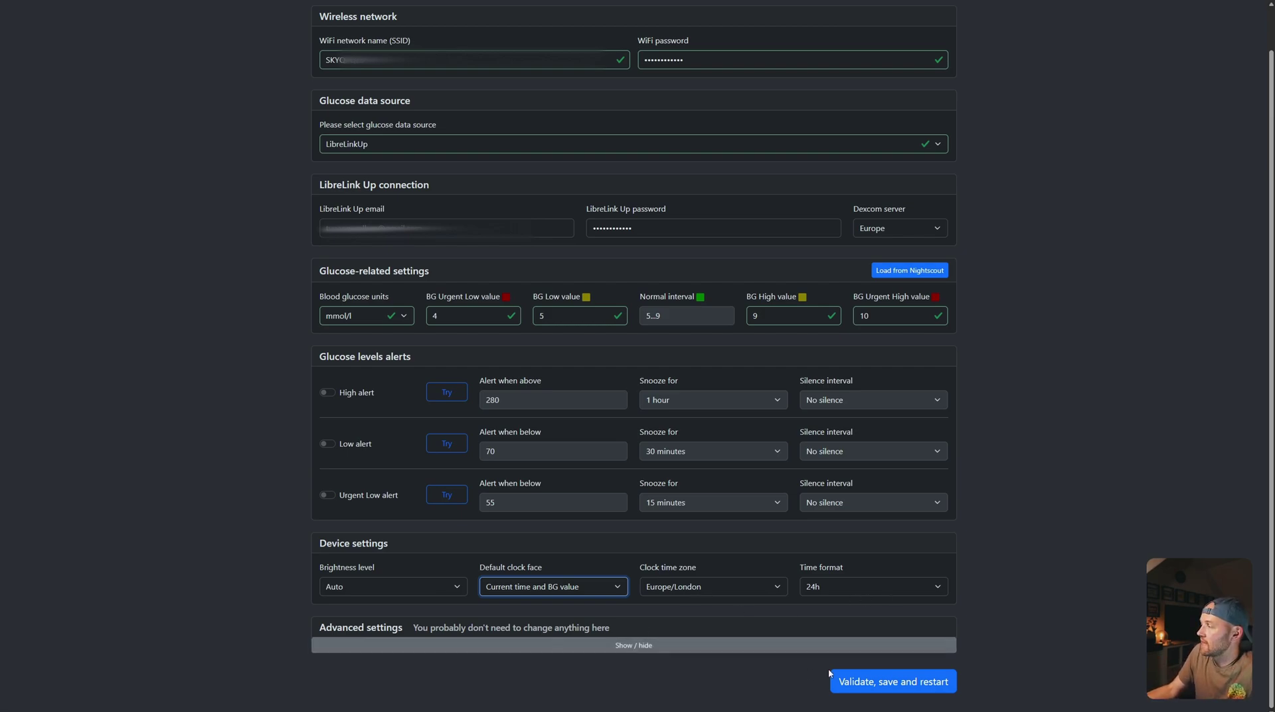
{"action": "left_click", "coordinate": [944, 686]}
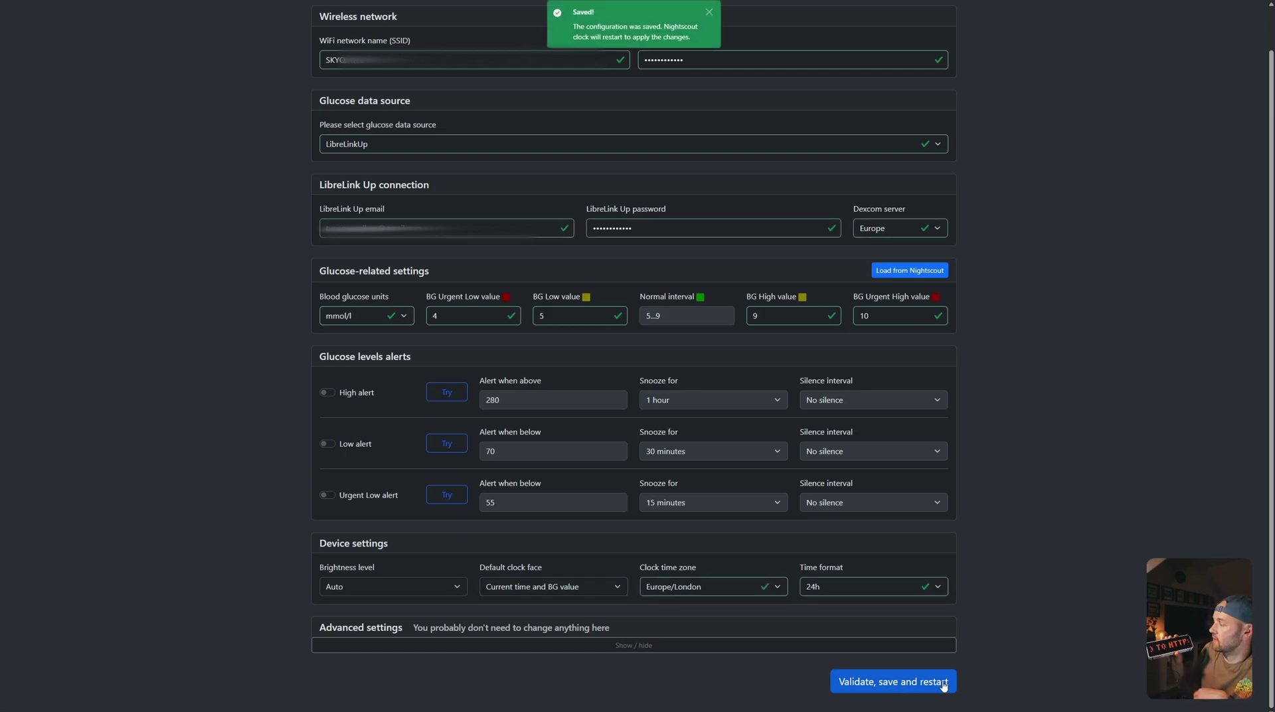